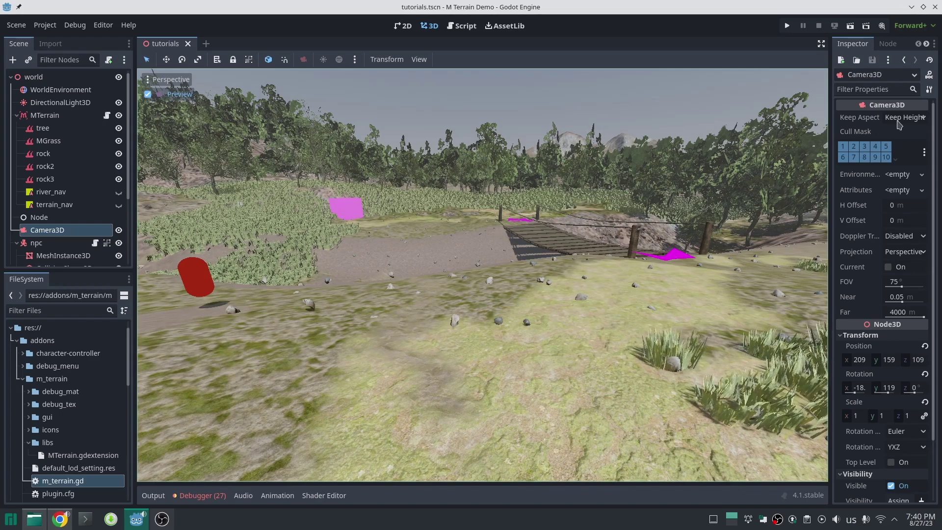
Step: Run the demo project and display the terrain_nav region to examine the existing navigation meshes in the viewport
{"action": "left_click", "coordinate": [788, 26]}
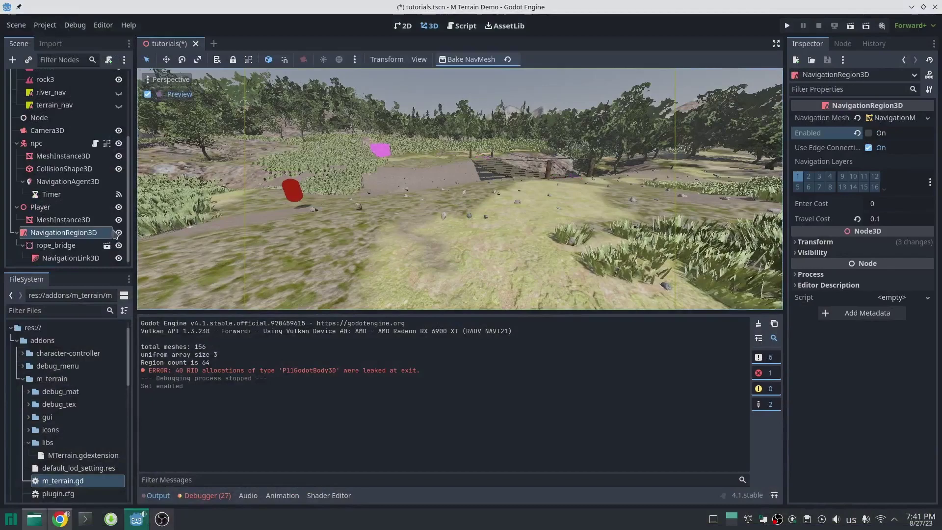
{"action": "left_click", "coordinate": [118, 233]}
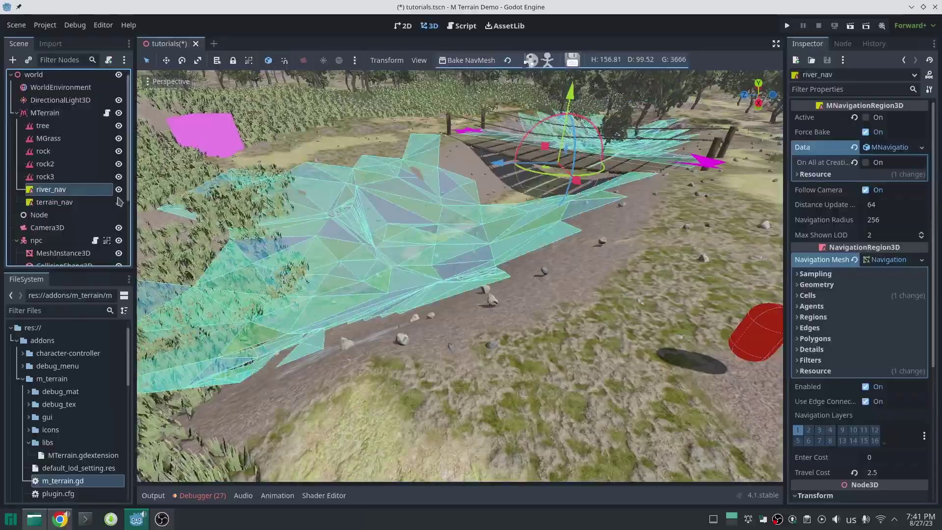
{"action": "left_click", "coordinate": [119, 202]}
{"action": "right_click_drag", "start_coordinate": [442, 255], "coordinate": [618, 260]}
{"action": "key", "text": "s"}
{"action": "key", "text": "w"}
{"action": "key", "text": "a"}
{"action": "scroll", "coordinate": [490, 260], "scroll_direction": "down", "scroll_amount": 8}
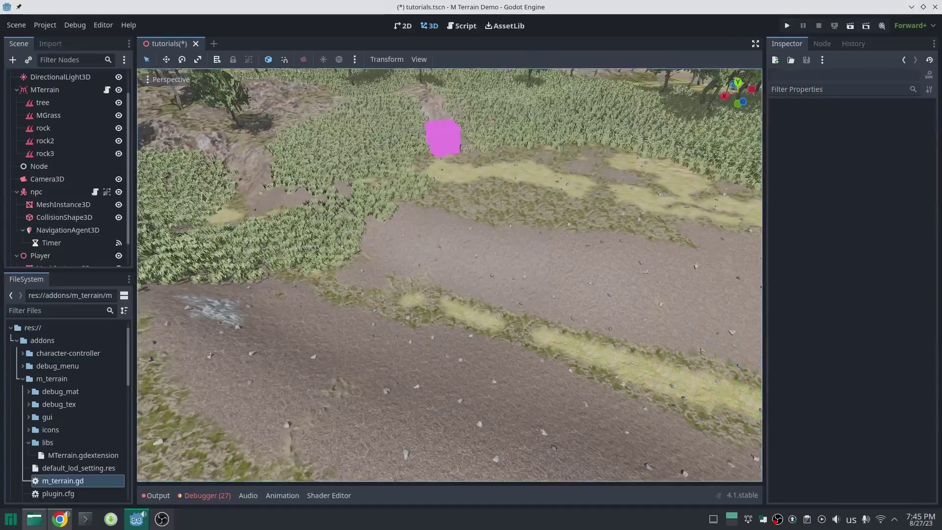
Step: Add an MNavigationRegion3D node as a child of MTerrain
{"action": "key", "text": "s"}
{"action": "mouse_move", "coordinate": [530, 252]}
{"action": "right_mouse_down"}
{"action": "mouse_move", "coordinate": [500, 203]}
{"action": "mouse_move", "coordinate": [545, 225]}
{"action": "mouse_move", "coordinate": [500, 277]}
{"action": "mouse_move", "coordinate": [512, 244]}
{"action": "mouse_move", "coordinate": [461, 240]}
{"action": "mouse_move", "coordinate": [464, 260]}
{"action": "mouse_move", "coordinate": [473, 238]}
{"action": "mouse_move", "coordinate": [532, 242]}
{"action": "right_mouse_up"}
{"action": "scroll", "coordinate": [530, 252], "scroll_direction": "up", "scroll_amount": 2}
{"action": "key", "text": "s"}
{"action": "key", "text": "a"}
{"action": "key", "text": "w"}
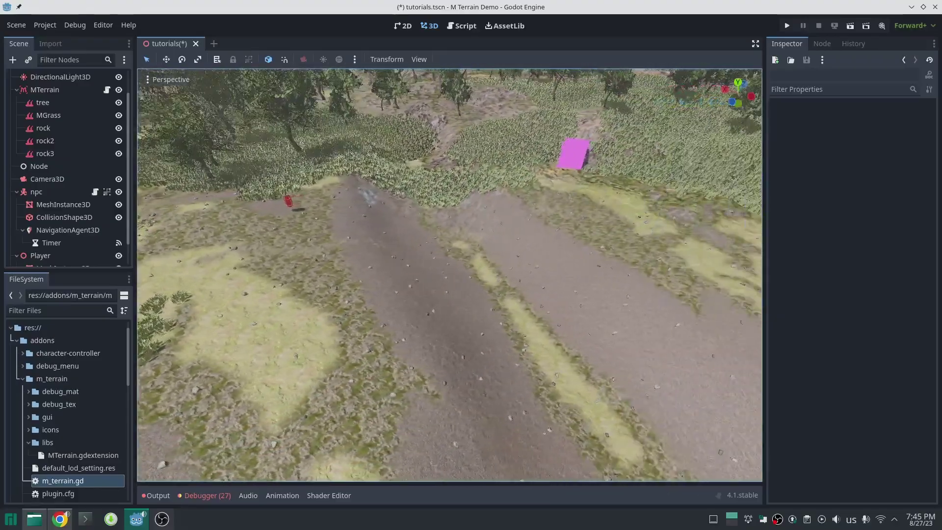
{"action": "left_click", "coordinate": [59, 90]}
{"action": "left_click", "coordinate": [12, 59]}
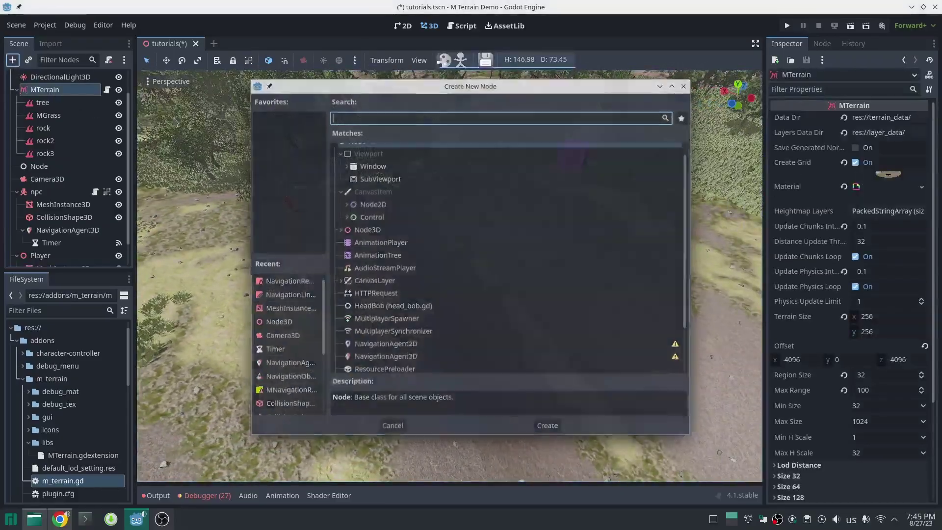
{"action": "type", "text": "mna"}
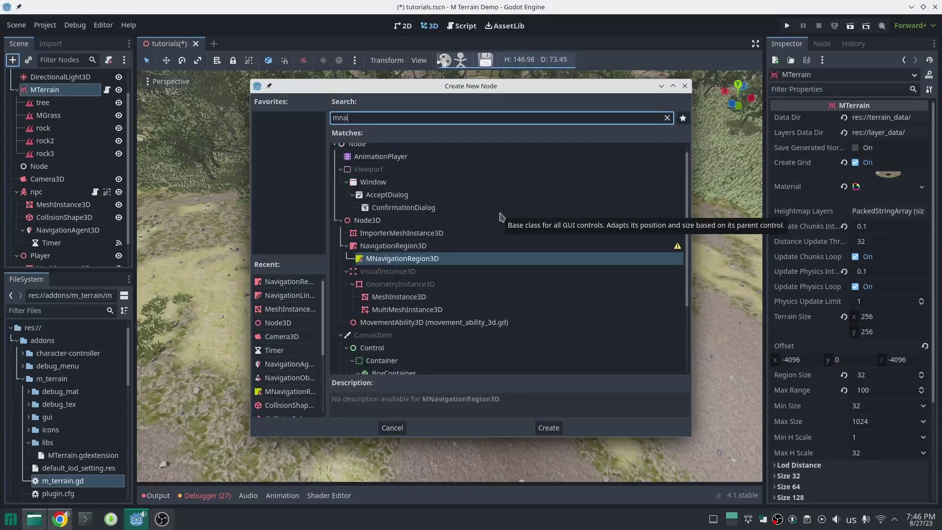
{"action": "key", "text": "Return"}
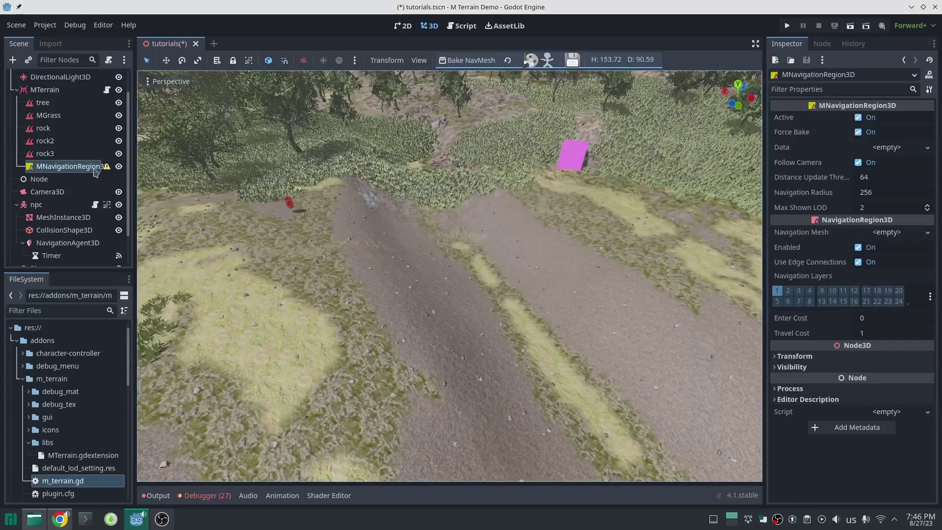
Step: Rename the new MNavigationRegion3D node terrain_navigation and assign it a new NavigationMesh
{"action": "double_click", "coordinate": [95, 169]}
{"action": "type", "text": "terrain_navigation"}
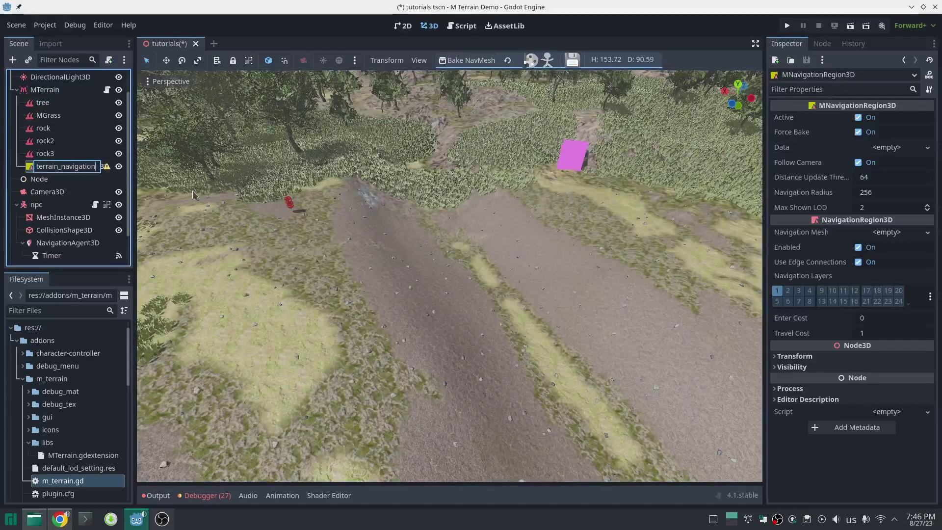
{"action": "key", "text": "Return"}
{"action": "left_click_drag", "start_coordinate": [135, 165], "coordinate": [147, 165]}
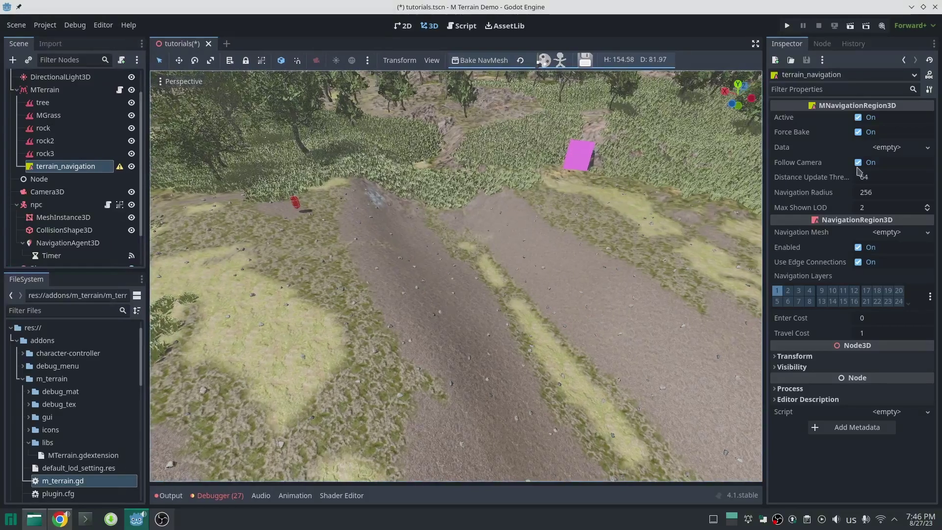
{"action": "left_click", "coordinate": [893, 234]}
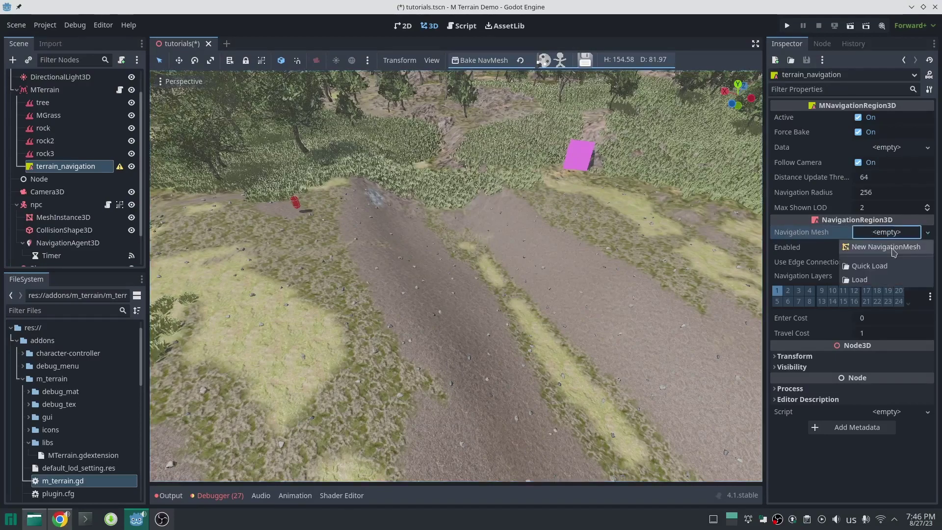
{"action": "left_click", "coordinate": [894, 249]}
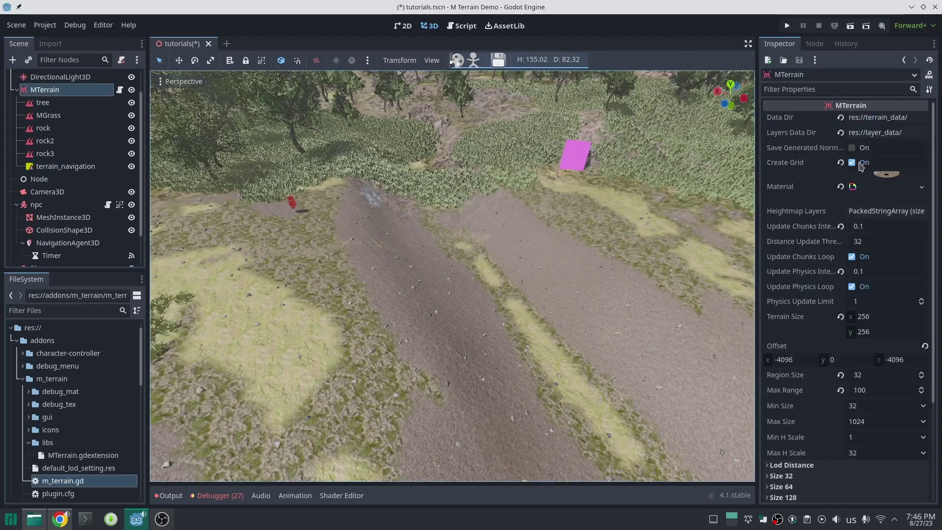
Step: Recreate the MTerrain grid by disabling Create Grid and undoing that change, and inspect the navigation mesh over the terrain
{"action": "left_click", "coordinate": [858, 165]}
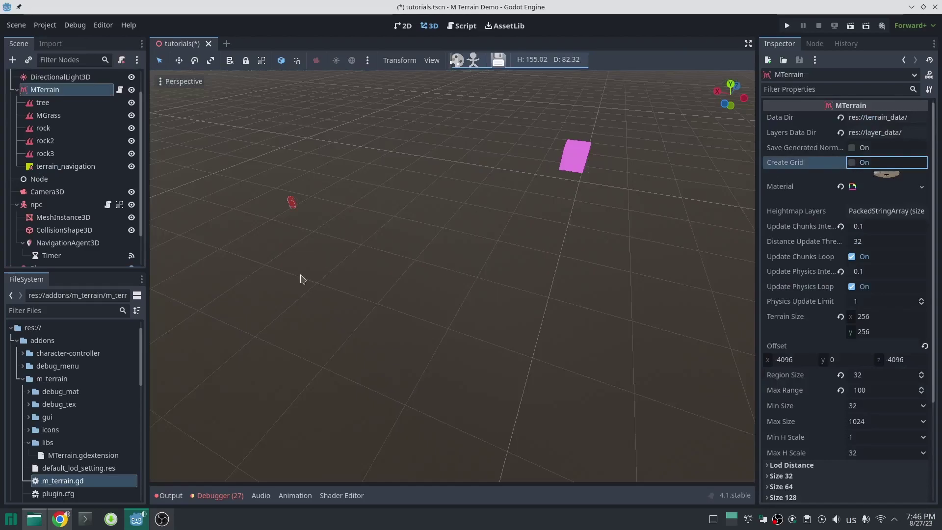
{"action": "key", "text": "ctrl+z"}
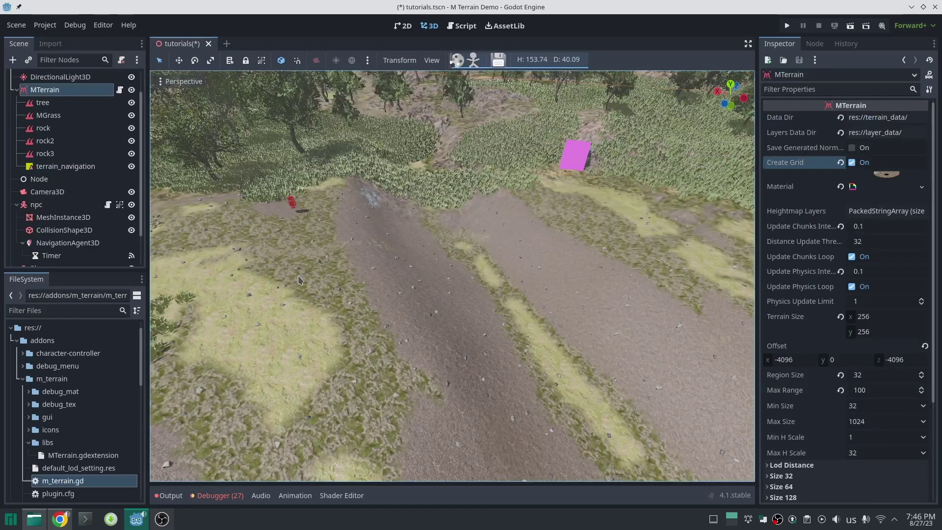
{"action": "right_click_drag", "start_coordinate": [418, 259], "coordinate": [584, 282]}
{"action": "key", "text": "w"}
{"action": "scroll", "coordinate": [300, 280], "scroll_direction": "down", "scroll_amount": 10}
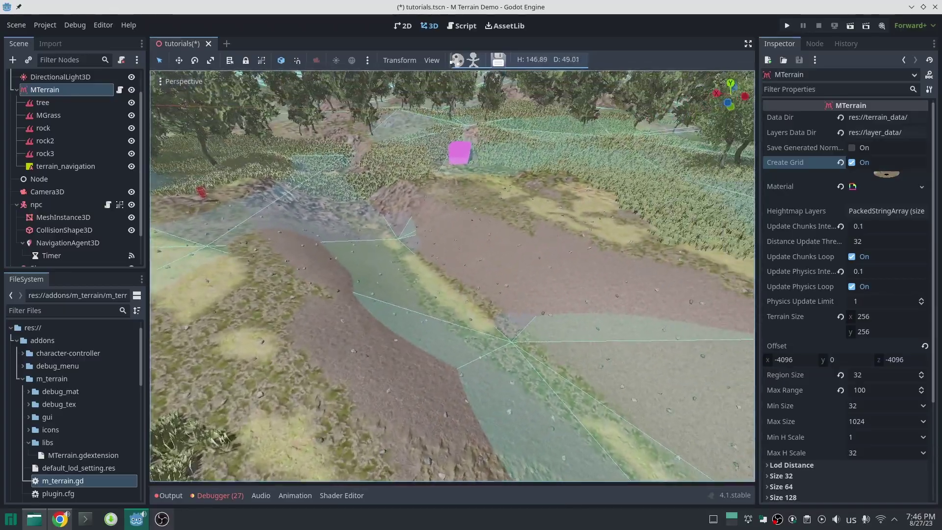
{"action": "middle_click_drag", "start_coordinate": [358, 268], "coordinate": [373, 265]}
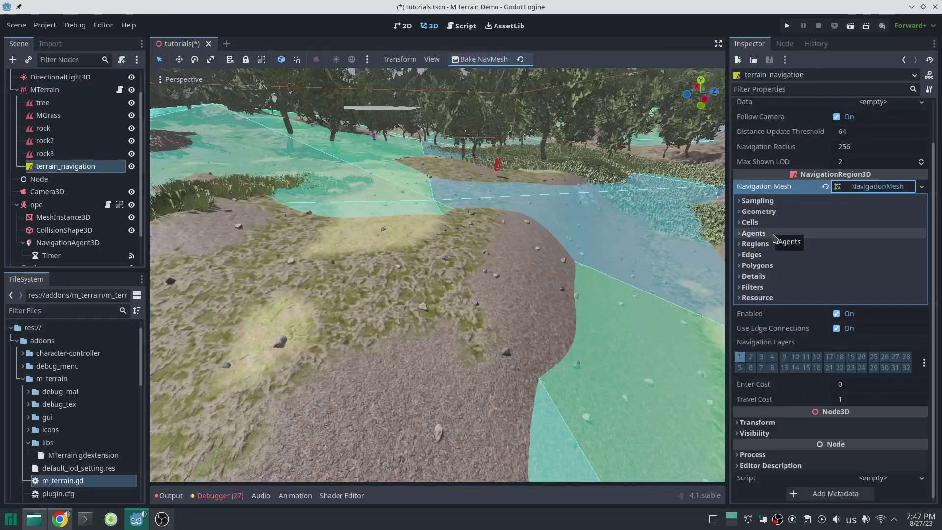
Step: Set the detail Sample Distance of terrain_navigation's navigation mesh to 4 m
{"action": "left_click", "coordinate": [755, 276]}
{"action": "left_click", "coordinate": [877, 288]}
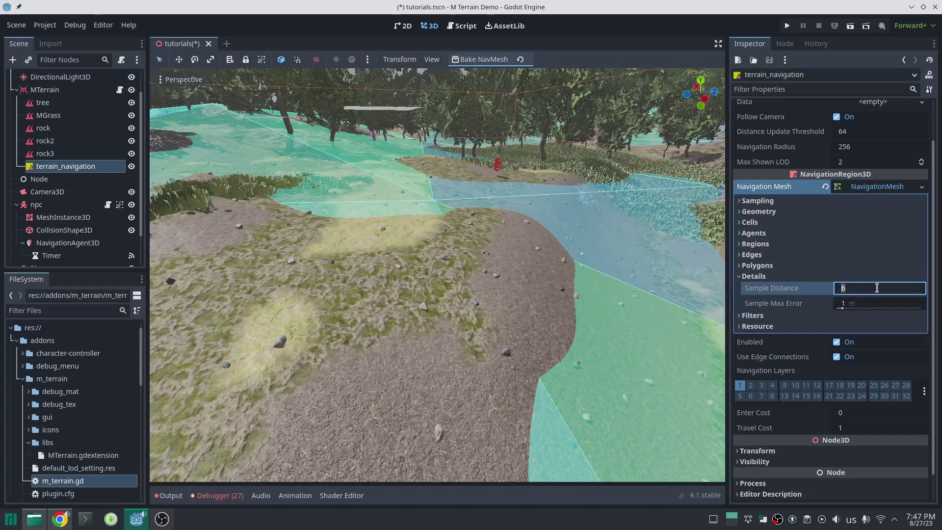
{"action": "type", "text": "4"}
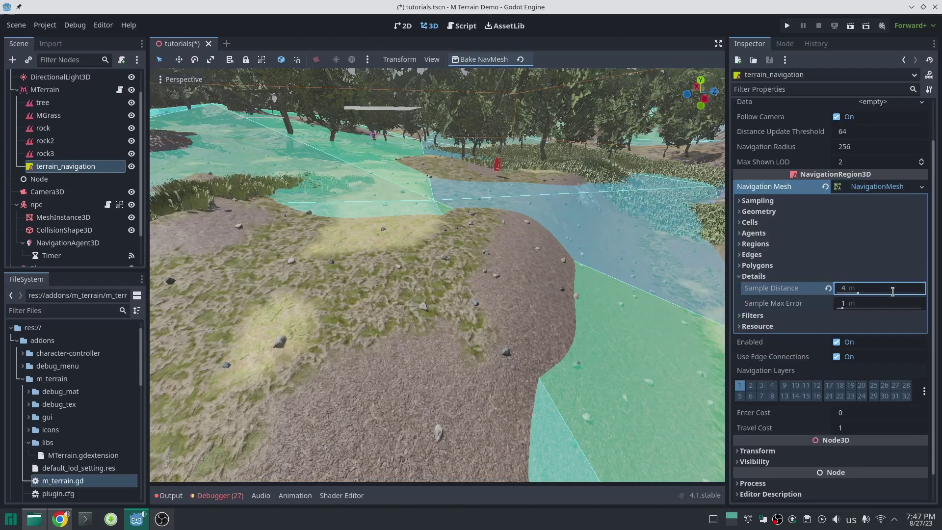
{"action": "key", "text": "Return"}
{"action": "scroll", "coordinate": [839, 148], "scroll_direction": "up", "scroll_amount": 2}
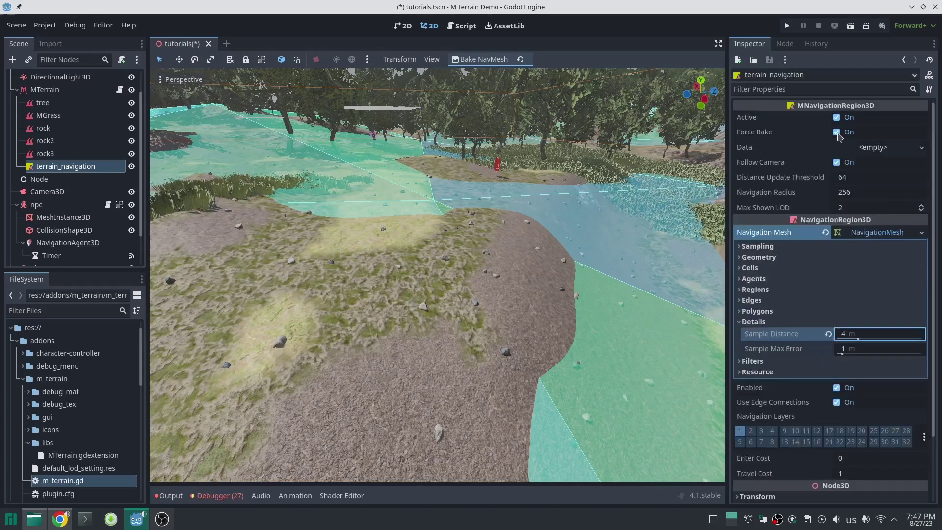
Step: Set terrain_navigation's Navigation Radius to 128 and force a bake of its navigation mesh
{"action": "left_click", "coordinate": [864, 192]}
{"action": "type", "text": "128"}
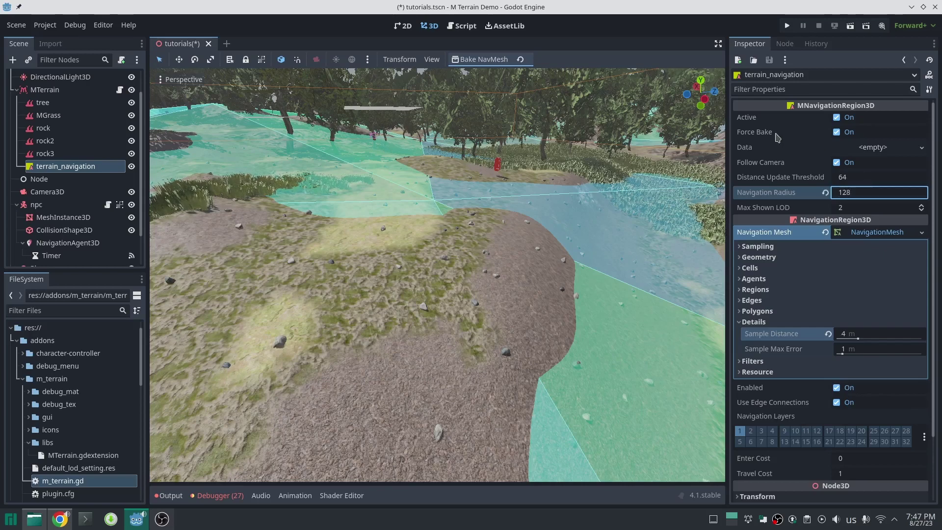
{"action": "left_click", "coordinate": [824, 132]}
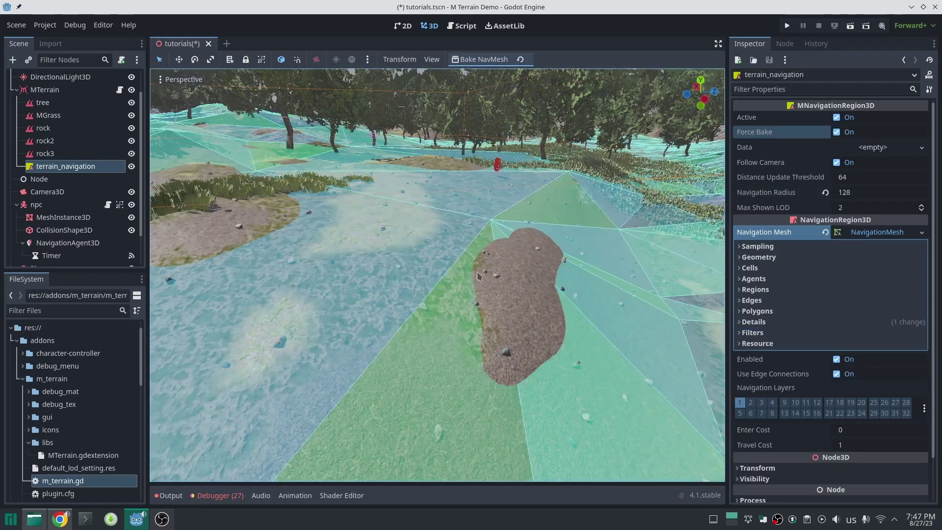
Step: Set the detail Sample Distance of terrain_navigation's navigation mesh to 2 m
{"action": "key", "text": "s"}
{"action": "key", "text": "d"}
{"action": "right_click_drag", "start_coordinate": [508, 277], "coordinate": [583, 272]}
{"action": "right_click_drag", "start_coordinate": [436, 274], "coordinate": [436, 275]}
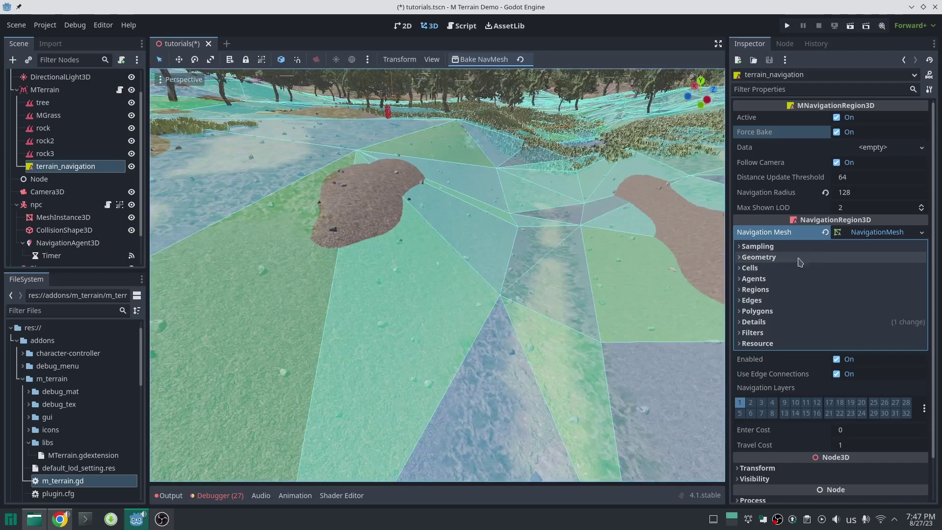
{"action": "left_click", "coordinate": [760, 322]}
{"action": "left_click", "coordinate": [871, 336]}
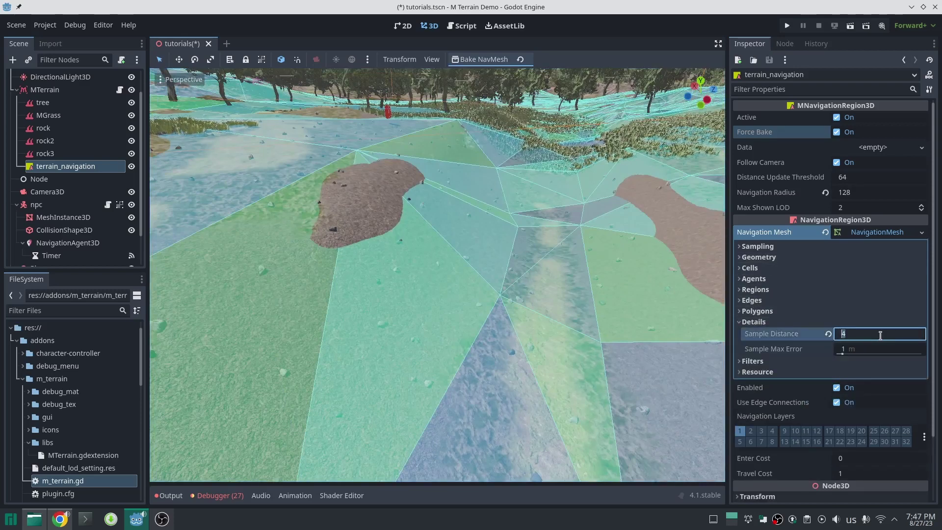
{"action": "key", "text": "Return"}
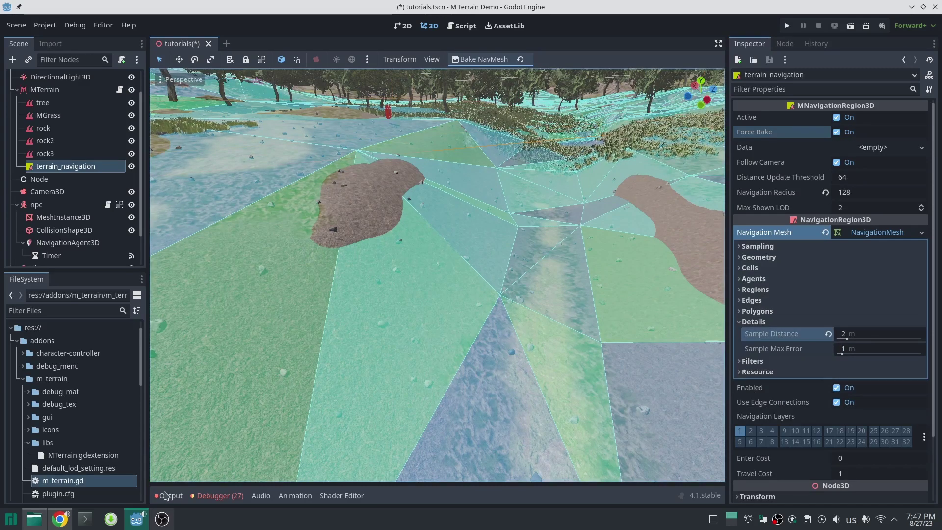
Step: Rebake terrain_navigation's mesh with Force Bake and check the output log for the bake thread's completion message
{"action": "left_click", "coordinate": [168, 495]}
{"action": "left_click", "coordinate": [845, 135]}
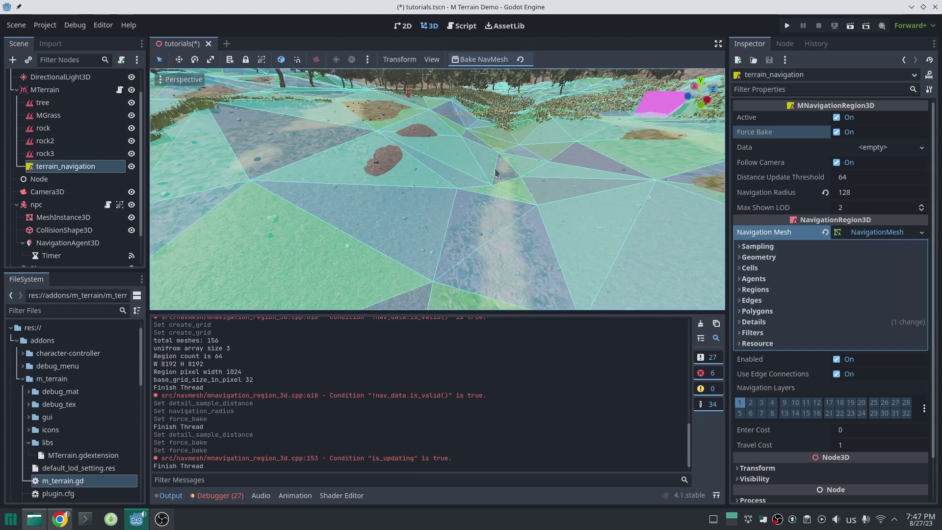
{"action": "left_click", "coordinate": [837, 133]}
{"action": "left_click", "coordinate": [835, 132]}
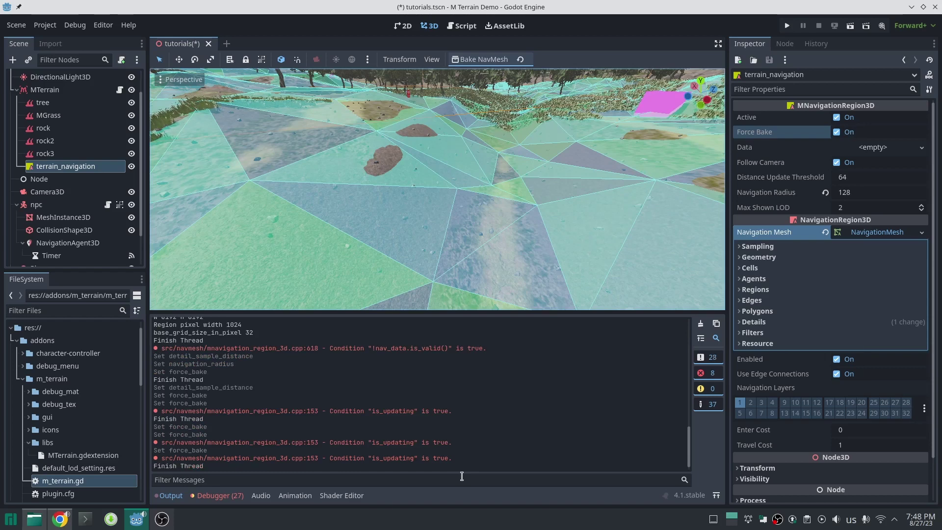
{"action": "left_click_drag", "start_coordinate": [388, 467], "coordinate": [170, 468]}
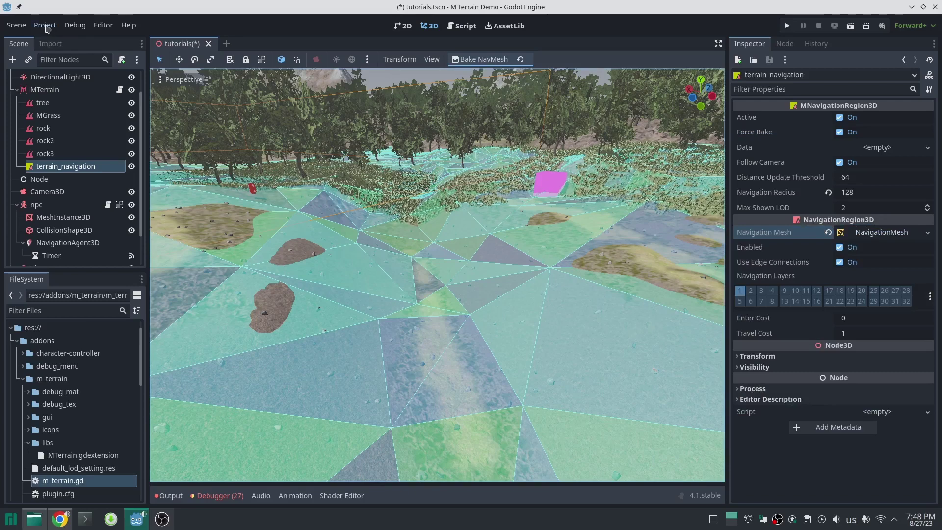
Step: Open the project's 3D navigation settings and select Default Cell Size
{"action": "left_click", "coordinate": [45, 25]}
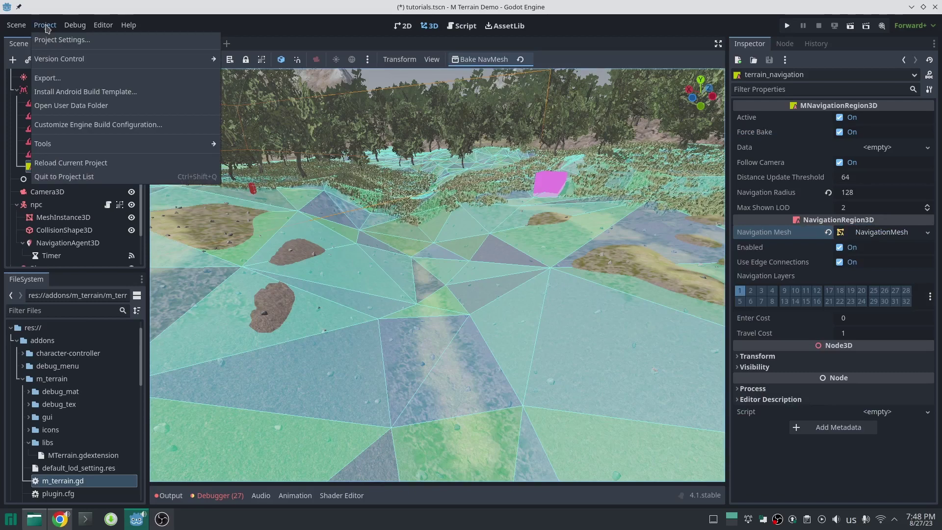
{"action": "left_click", "coordinate": [55, 40]}
{"action": "scroll", "coordinate": [397, 294], "scroll_direction": "down", "scroll_amount": 10}
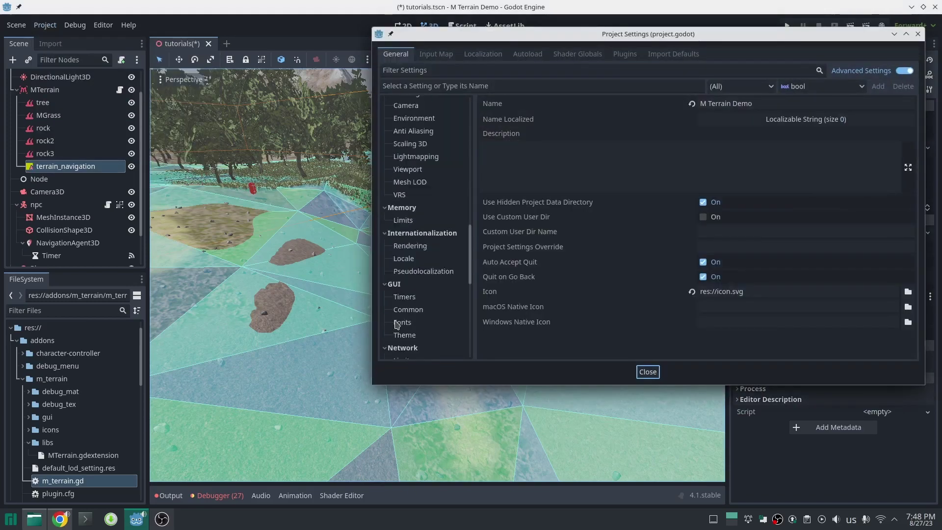
{"action": "scroll", "coordinate": [396, 325], "scroll_direction": "down", "scroll_amount": 10}
{"action": "left_click", "coordinate": [400, 336]}
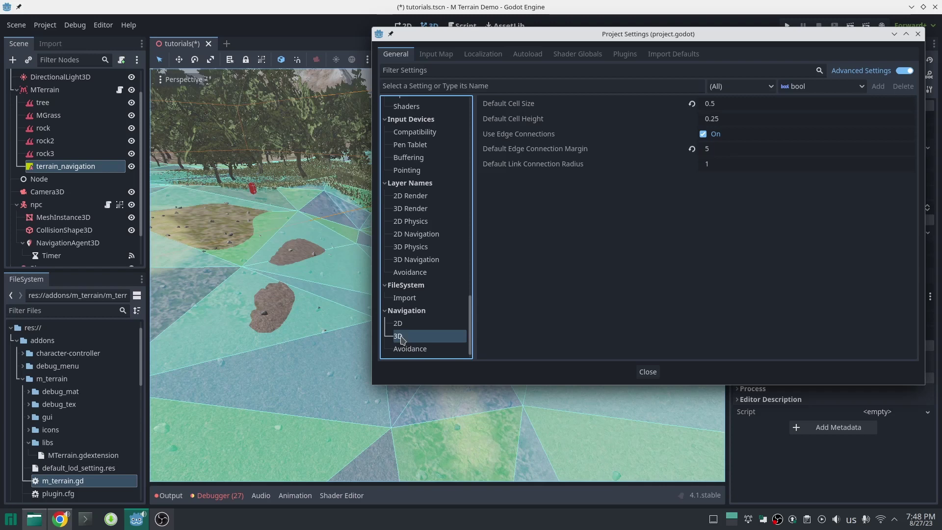
{"action": "left_click", "coordinate": [498, 106]}
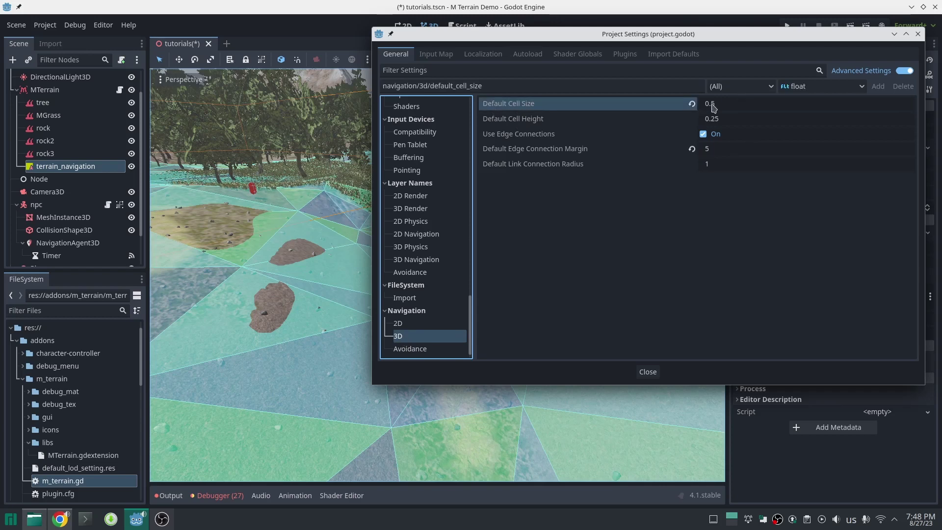
Step: Try a Default Cell Size of 0.25, restore it to 0.5, and close the project settings
{"action": "left_click", "coordinate": [729, 107]}
{"action": "type", "text": "0.25"}
{"action": "key", "text": "Return"}
{"action": "left_click", "coordinate": [731, 108]}
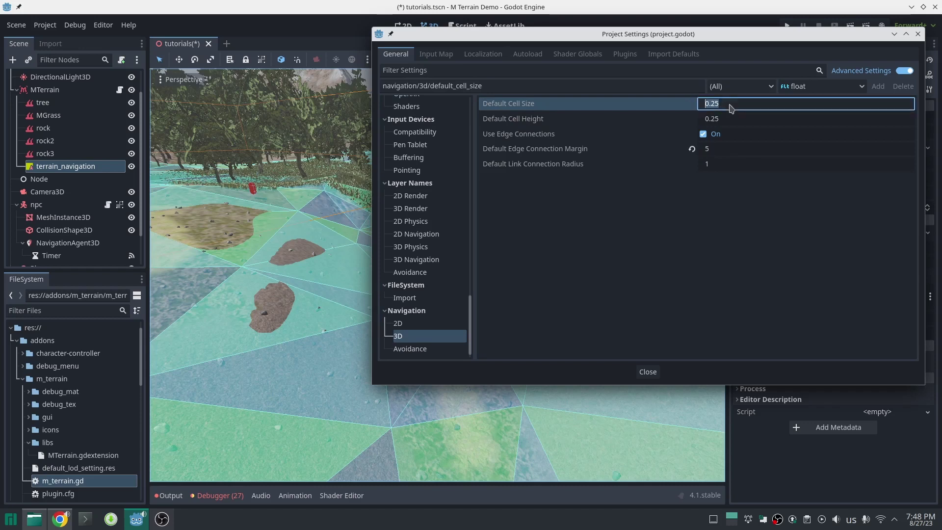
{"action": "type", "text": "0.5"}
{"action": "key", "text": "Return"}
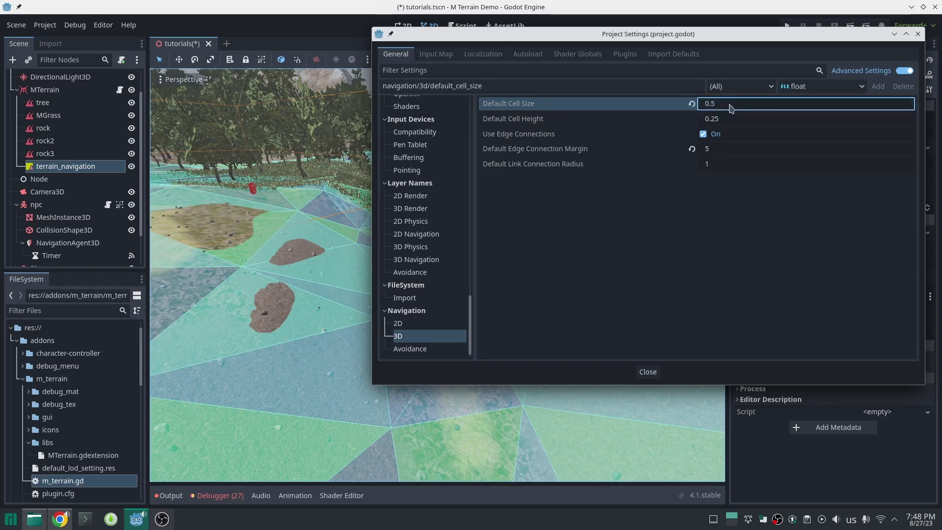
{"action": "left_click", "coordinate": [917, 34]}
Step: Set the cell Size of terrain_navigation's navigation mesh to 0.5 m
{"action": "left_click", "coordinate": [883, 233]}
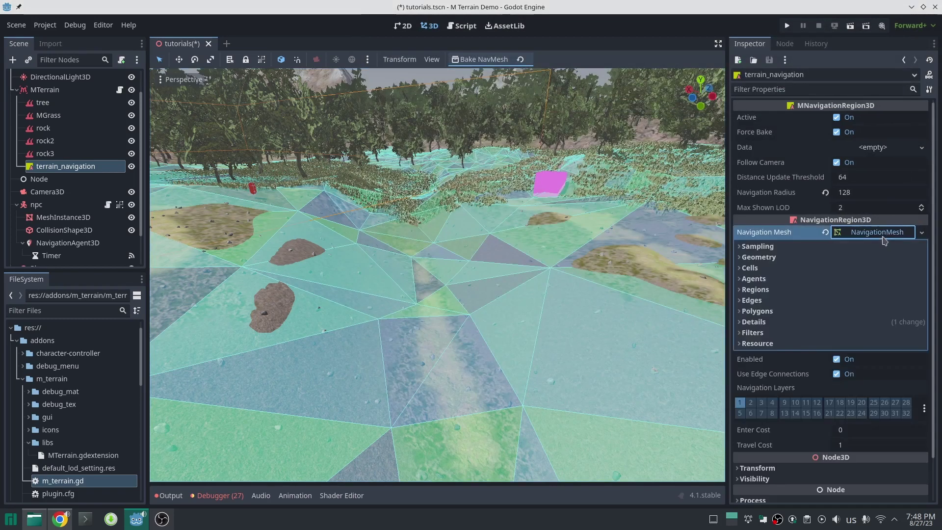
{"action": "scroll", "coordinate": [877, 242], "scroll_direction": "down", "scroll_amount": 3}
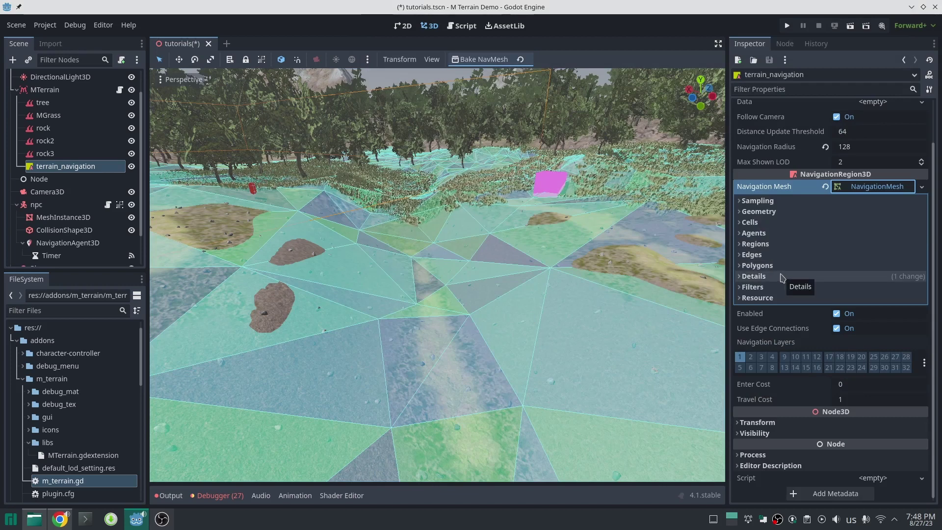
{"action": "left_click", "coordinate": [768, 223]}
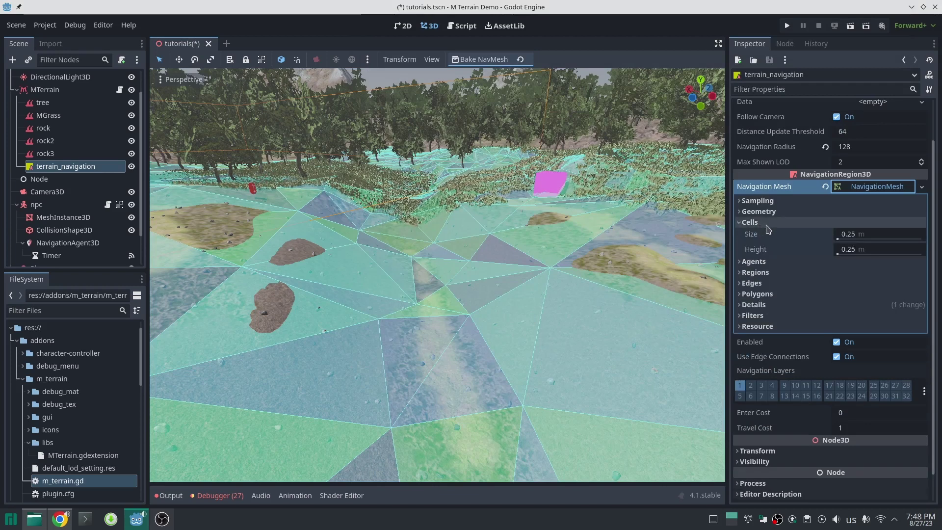
{"action": "left_click", "coordinate": [871, 235]}
{"action": "type", "text": "0.3"}
{"action": "key", "text": "Return"}
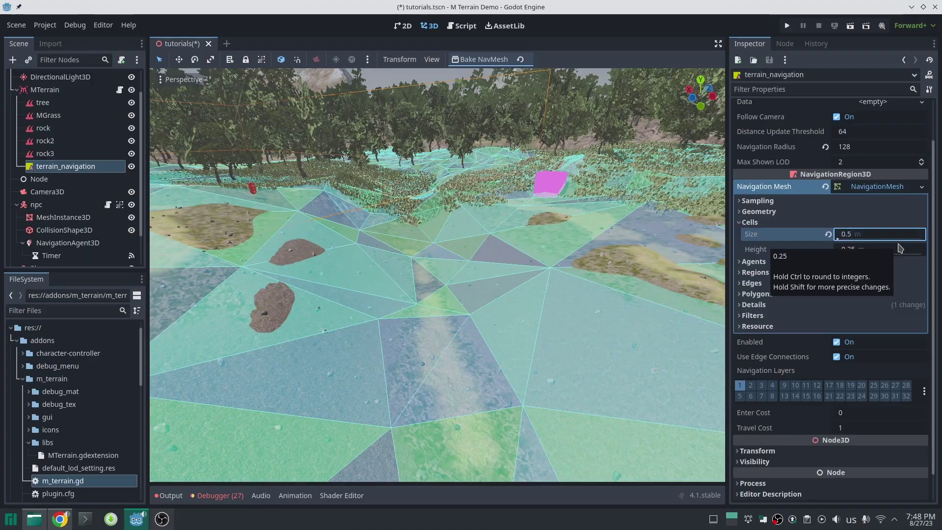
{"action": "left_click", "coordinate": [776, 223]}
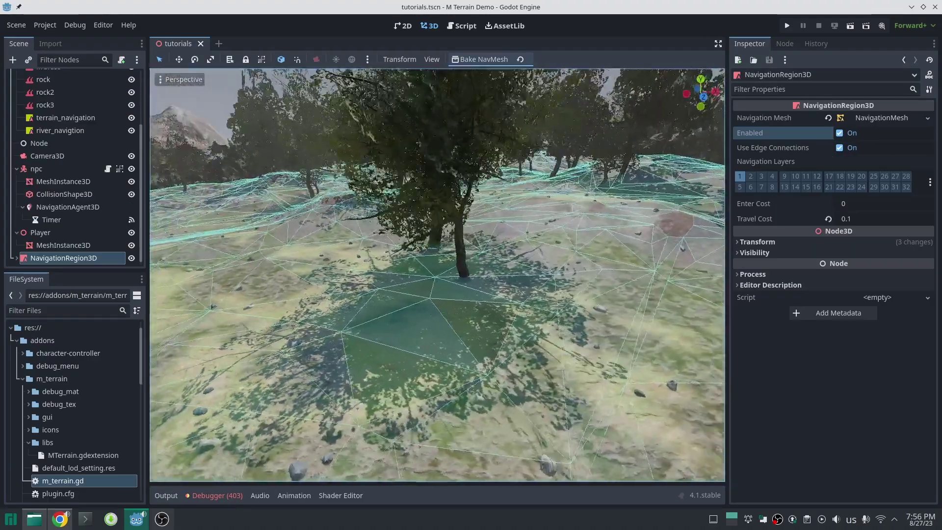
Step: Set the agent Height in terrain_navigation's navigation mesh to 6 m and rebake it with Force Bake
{"action": "key", "text": "w"}
{"action": "mouse_move", "coordinate": [437, 275]}
{"action": "right_mouse_down"}
{"action": "mouse_move", "coordinate": [453, 275]}
{"action": "mouse_move", "coordinate": [427, 275]}
{"action": "right_mouse_up"}
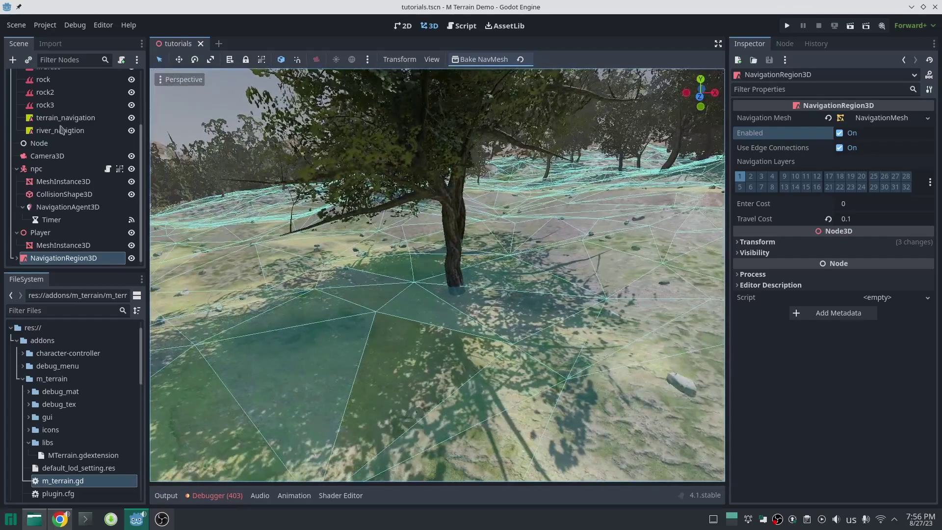
{"action": "left_click", "coordinate": [65, 118]}
{"action": "left_click", "coordinate": [883, 230]}
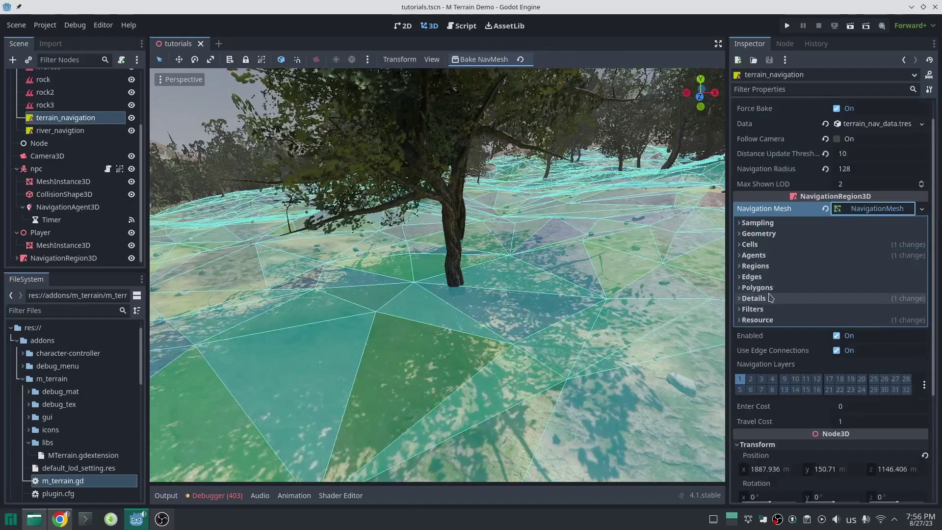
{"action": "left_click", "coordinate": [753, 255]}
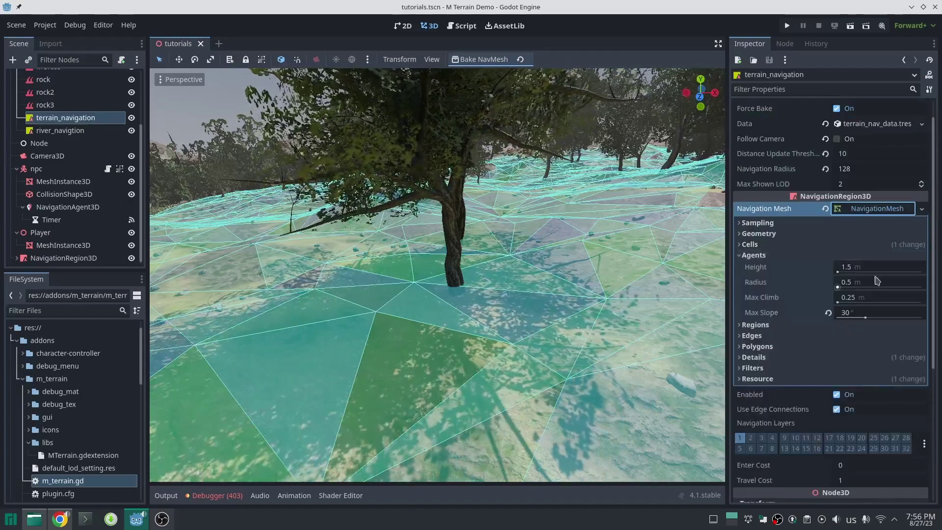
{"action": "left_click", "coordinate": [879, 267]}
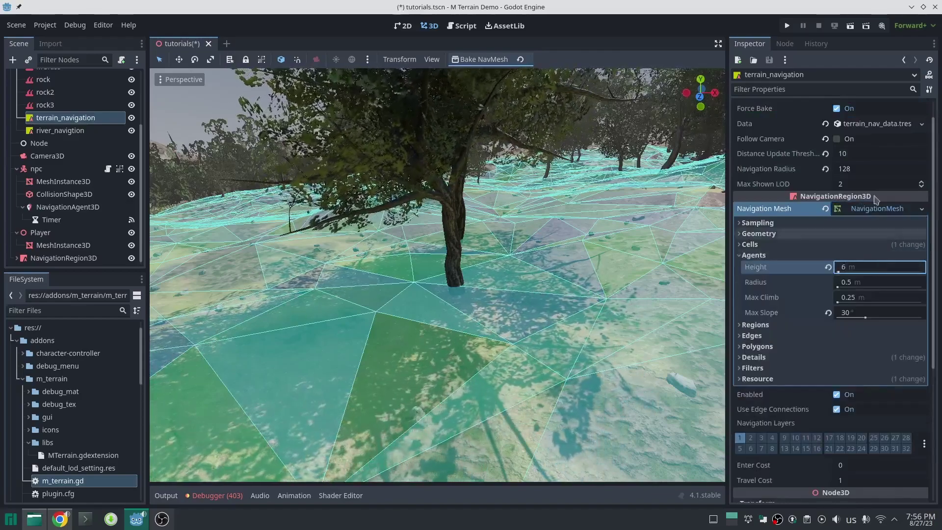
{"action": "scroll", "coordinate": [818, 138], "scroll_direction": "up", "scroll_amount": 2}
{"action": "left_click", "coordinate": [838, 132]}
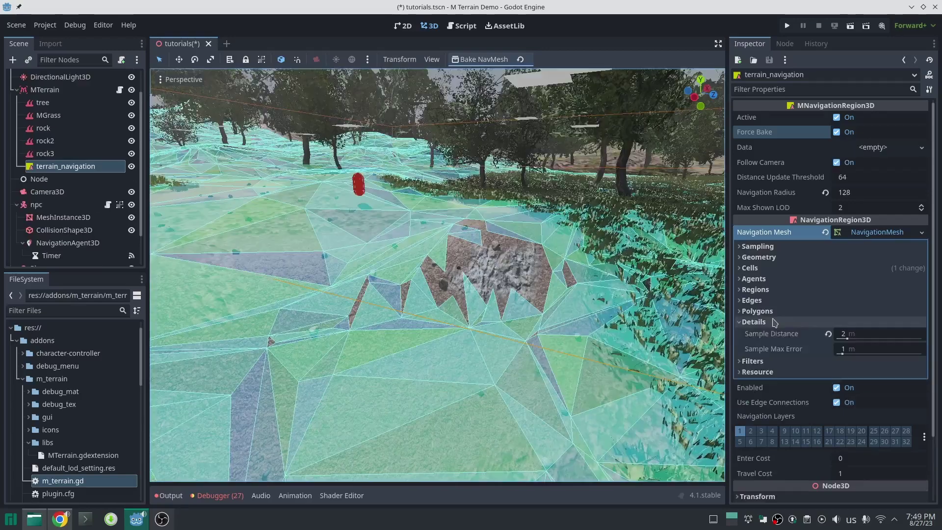
Step: Set the agent Max Slope of terrain_navigation's navigation mesh to 30° and rebake with Force Bake
{"action": "left_click", "coordinate": [763, 322]}
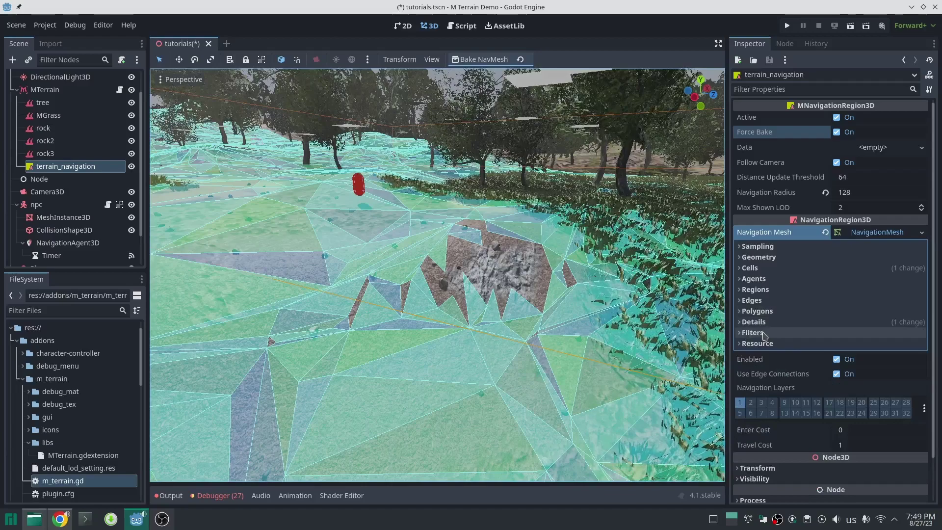
{"action": "left_click", "coordinate": [765, 333]}
{"action": "left_click", "coordinate": [765, 333]}
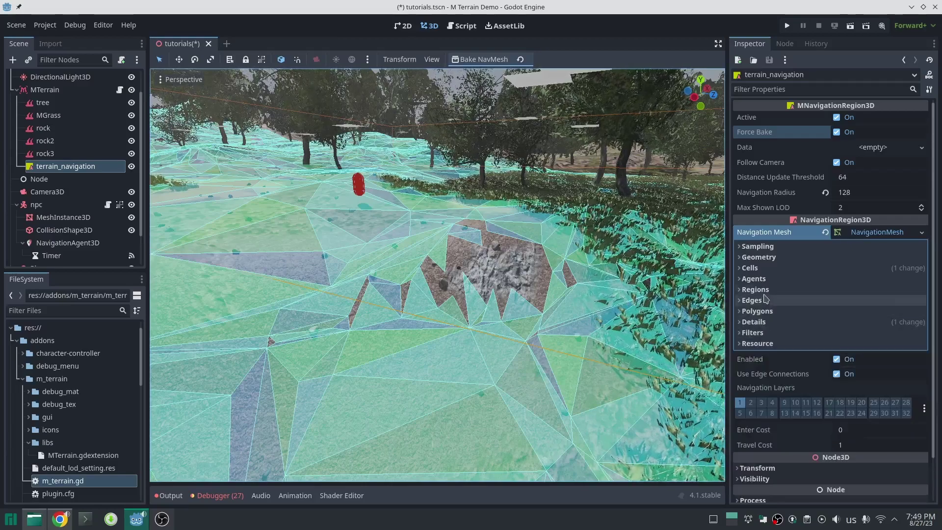
{"action": "left_click", "coordinate": [765, 279]}
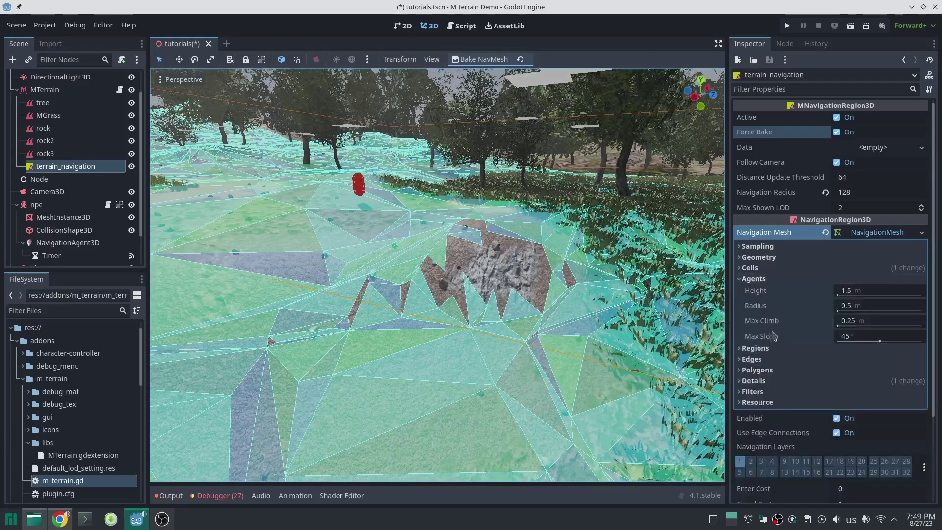
{"action": "left_click", "coordinate": [873, 337]}
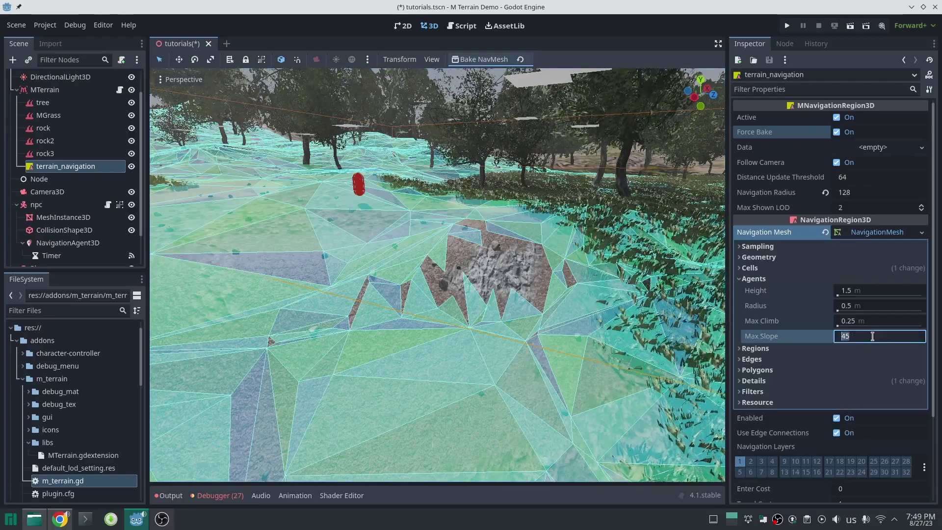
{"action": "type", "text": "30"}
{"action": "key", "text": "Return"}
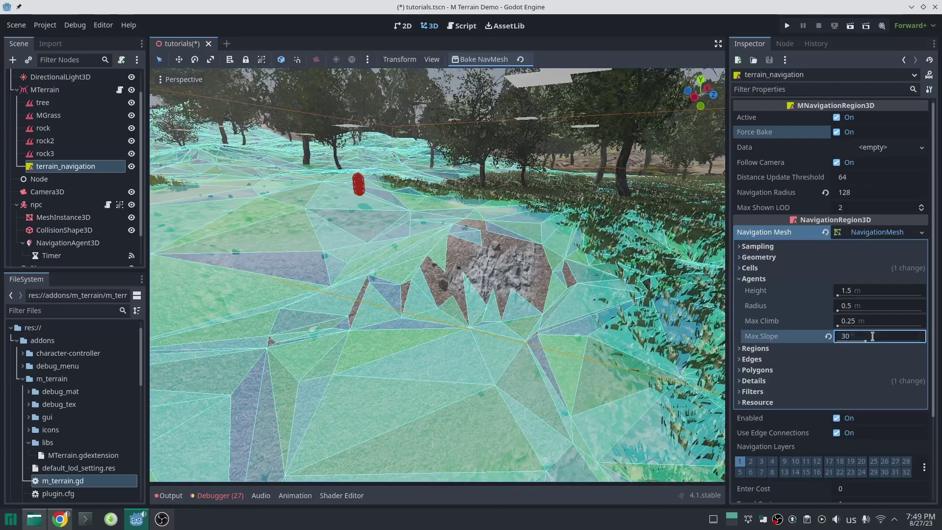
{"action": "left_click", "coordinate": [837, 132]}
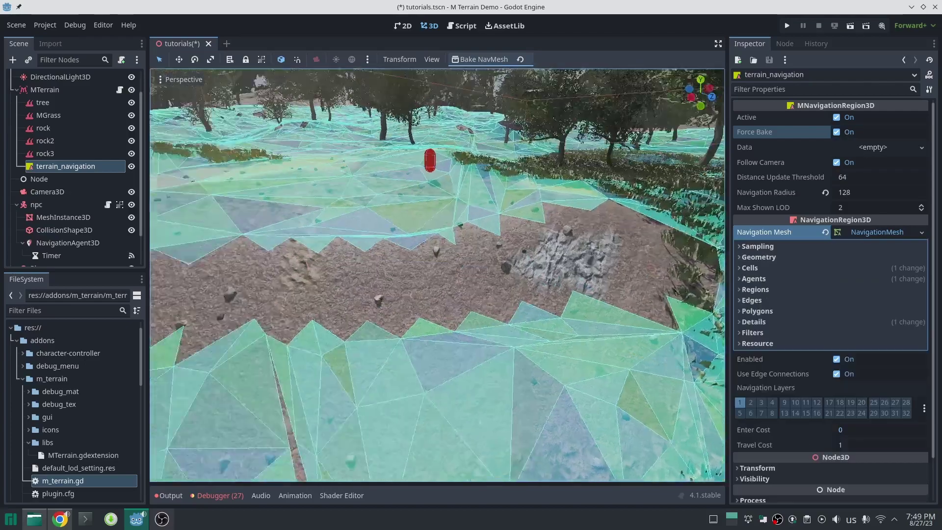
Step: Examine the rebaked navigation mesh along the steep slopes and how its coverage updates while the camera travels across the terrain
{"action": "right_click_drag", "start_coordinate": [437, 274], "coordinate": [339, 275]}
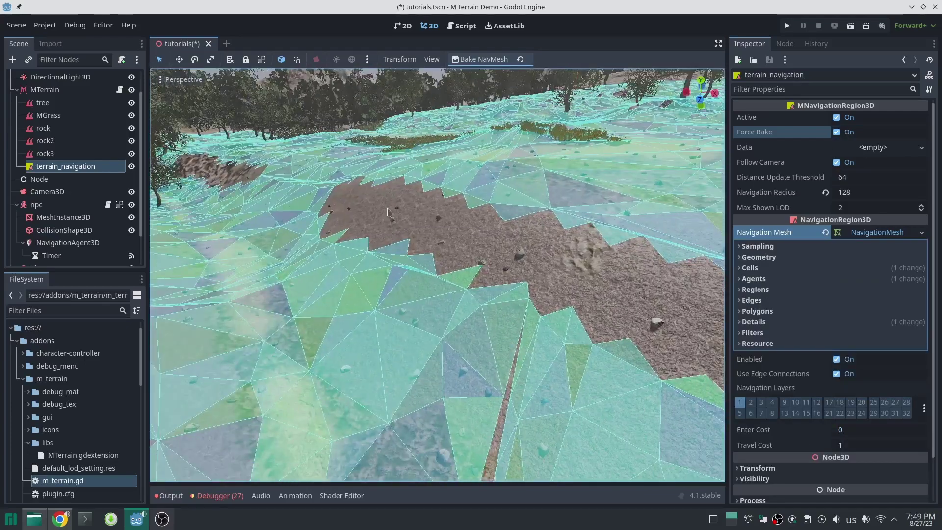
{"action": "right_click_drag", "start_coordinate": [496, 243], "coordinate": [515, 243]}
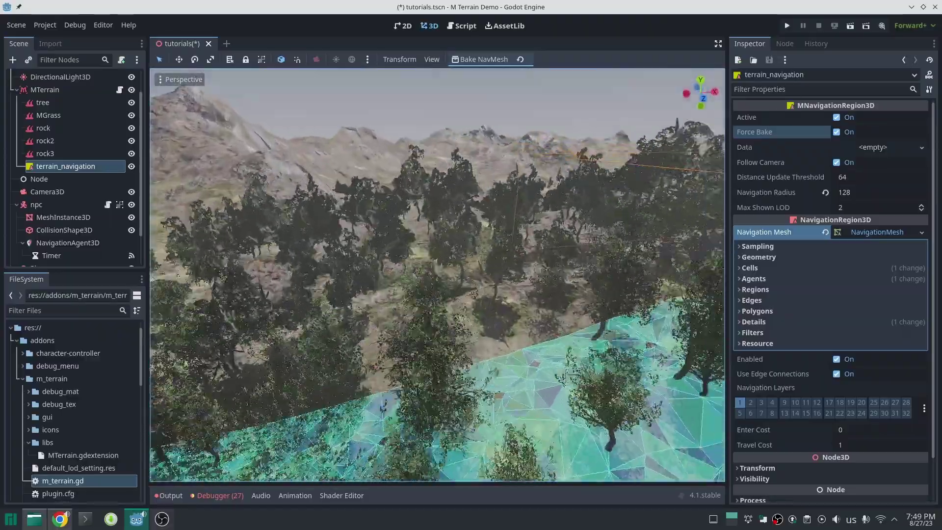
{"action": "right_click_drag", "start_coordinate": [437, 274], "coordinate": [508, 319]}
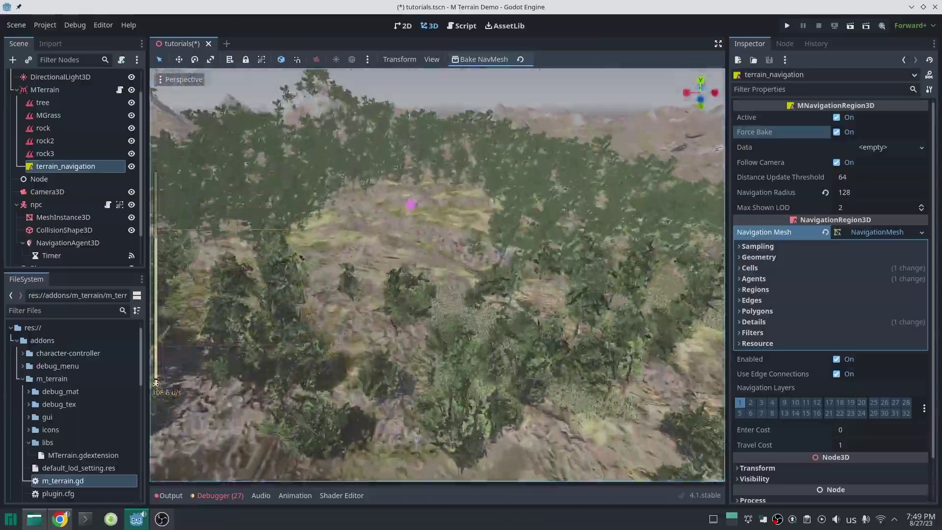
{"action": "key", "text": "w"}
{"action": "right_click_drag", "start_coordinate": [437, 275], "coordinate": [382, 294]}
{"action": "right_click_drag", "start_coordinate": [497, 243], "coordinate": [496, 243]}
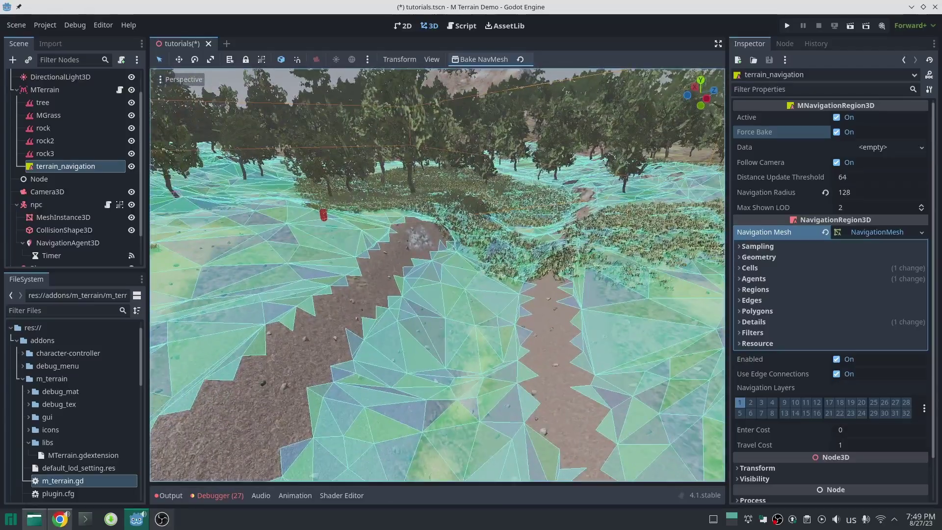
{"action": "right_click_drag", "start_coordinate": [580, 265], "coordinate": [580, 265]}
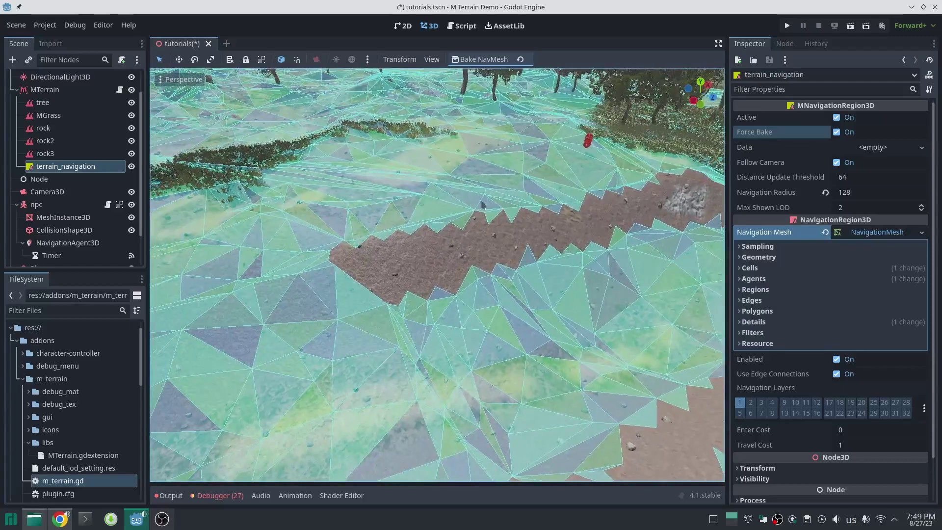
Step: Turn off Follow Camera for terrain_navigation and show its Transform properties
{"action": "left_click", "coordinate": [836, 162]}
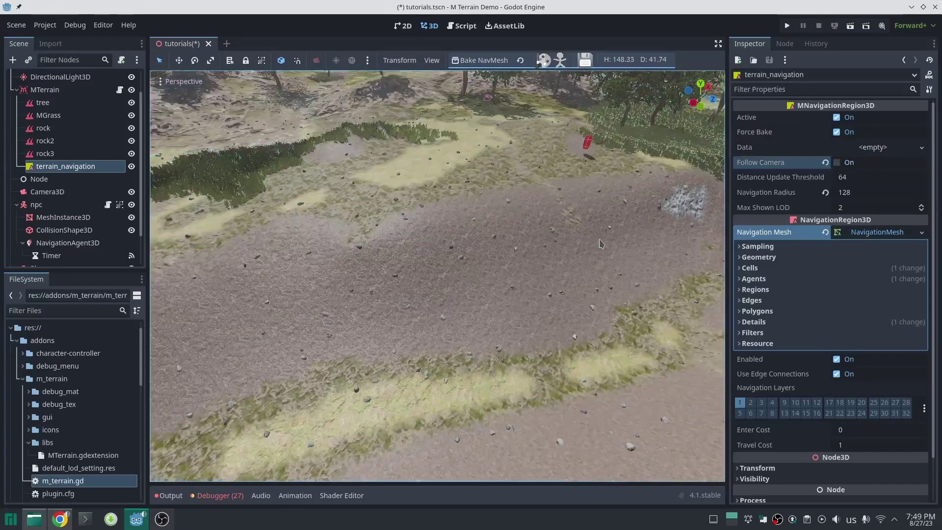
{"action": "right_click_drag", "start_coordinate": [590, 242], "coordinate": [590, 242]}
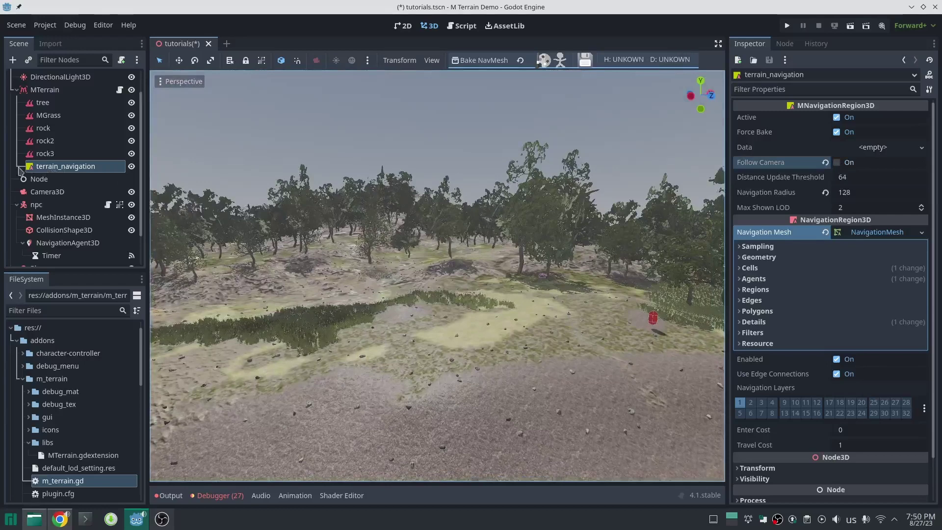
{"action": "scroll", "coordinate": [809, 392], "scroll_direction": "down", "scroll_amount": 2}
{"action": "left_click", "coordinate": [760, 422]}
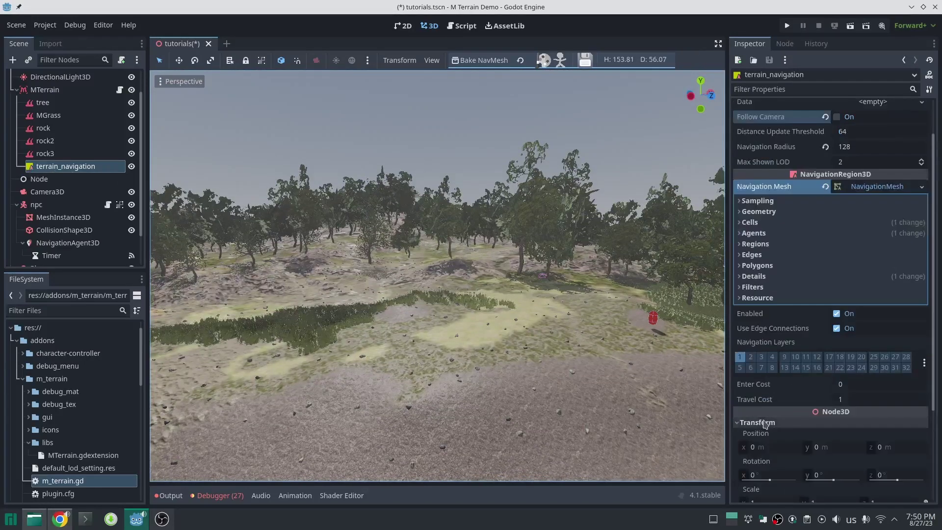
{"action": "left_click", "coordinate": [765, 423]}
{"action": "right_click_drag", "start_coordinate": [550, 309], "coordinate": [637, 363]}
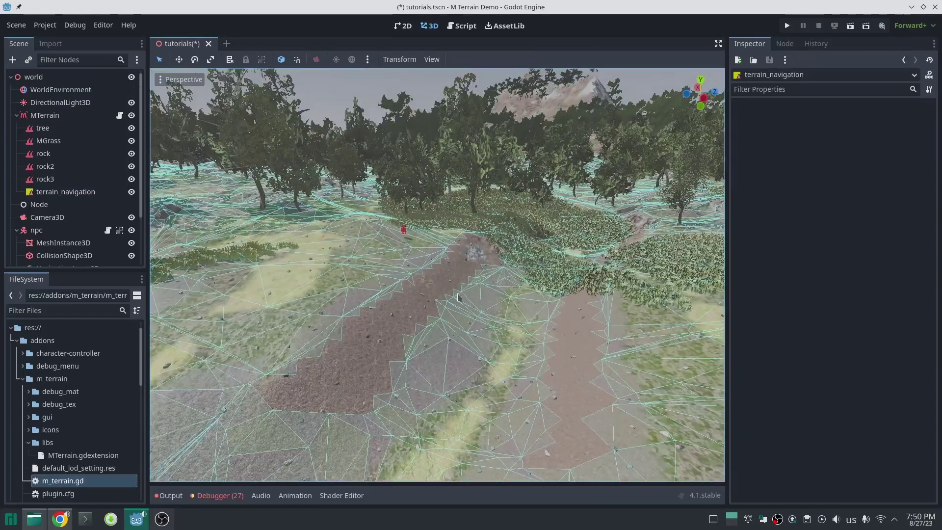
Step: Select terrain_navigation and move it along the X axis to about 1888 m, inspecting the navigation mesh around it
{"action": "right_click_drag", "start_coordinate": [460, 297], "coordinate": [461, 304]}
{"action": "left_click", "coordinate": [57, 182]}
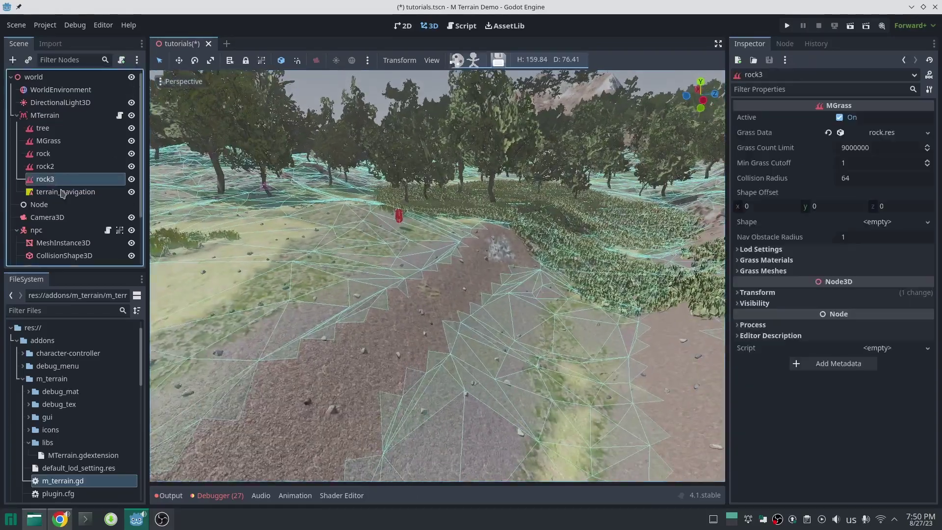
{"action": "left_click", "coordinate": [62, 192]}
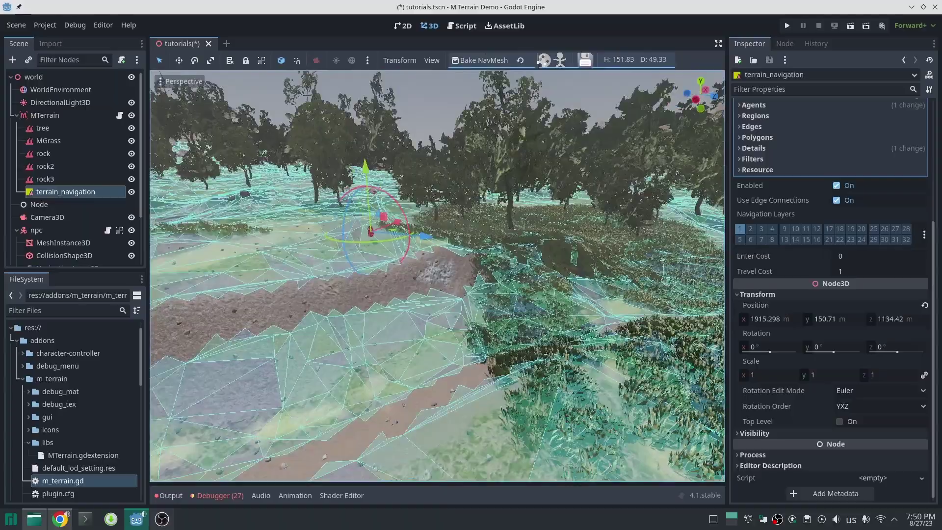
{"action": "right_click_drag", "start_coordinate": [437, 276], "coordinate": [338, 294]}
{"action": "left_click_drag", "start_coordinate": [418, 290], "coordinate": [196, 328]}
{"action": "right_click_drag", "start_coordinate": [195, 328], "coordinate": [69, 344]}
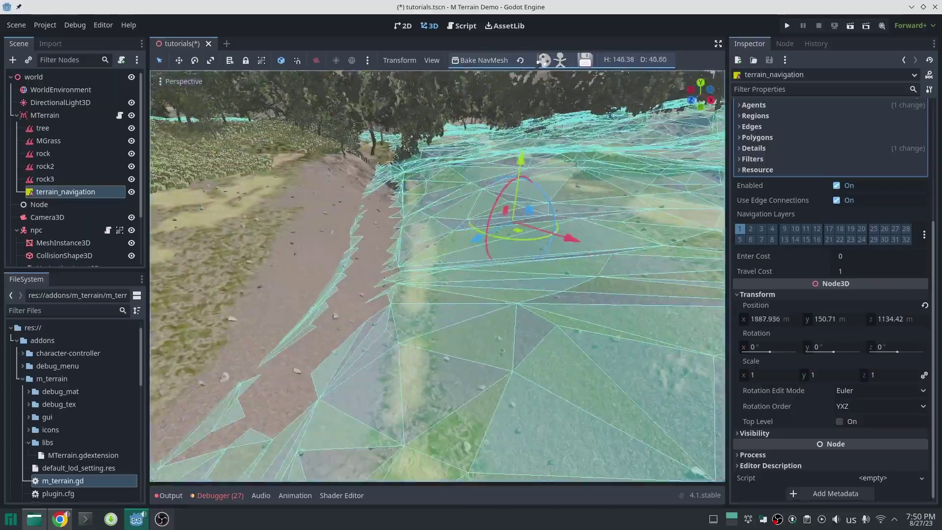
{"action": "right_click_drag", "start_coordinate": [493, 279], "coordinate": [583, 270]}
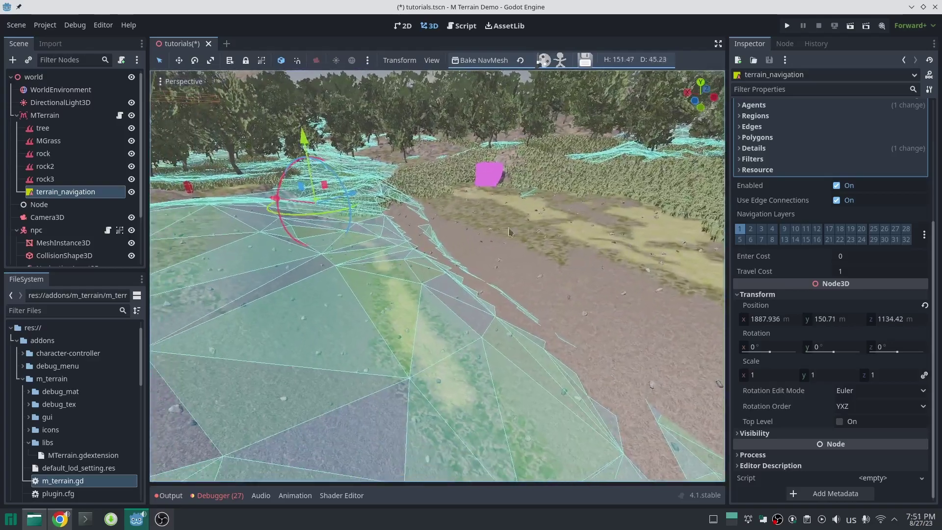
Step: Collapse the navigation mesh properties and set terrain_navigation's Distance Update Threshold to 10
{"action": "scroll", "coordinate": [785, 190], "scroll_direction": "up", "scroll_amount": 5}
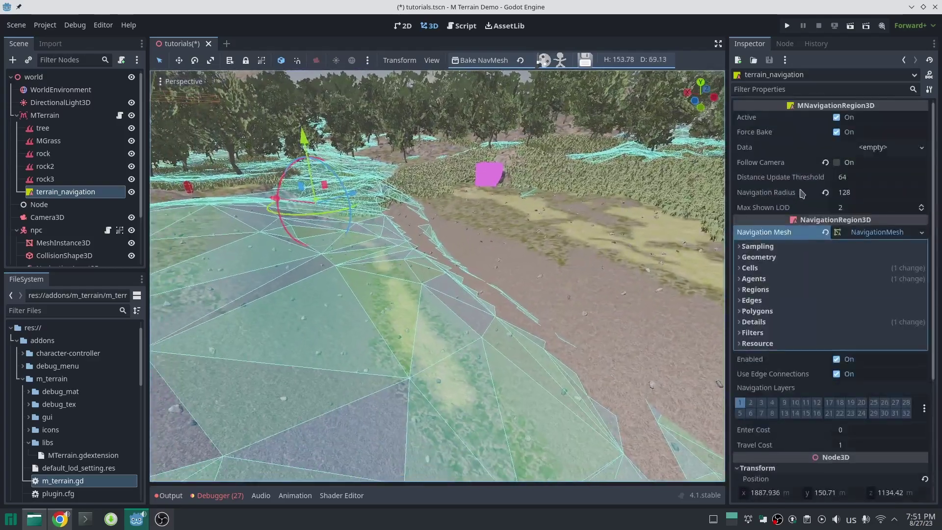
{"action": "left_click", "coordinate": [874, 234]}
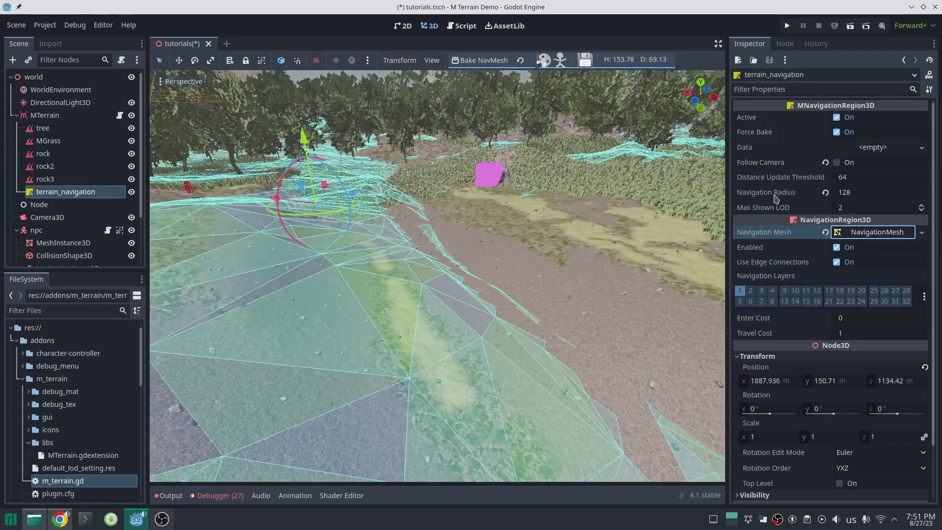
{"action": "left_click", "coordinate": [857, 179]}
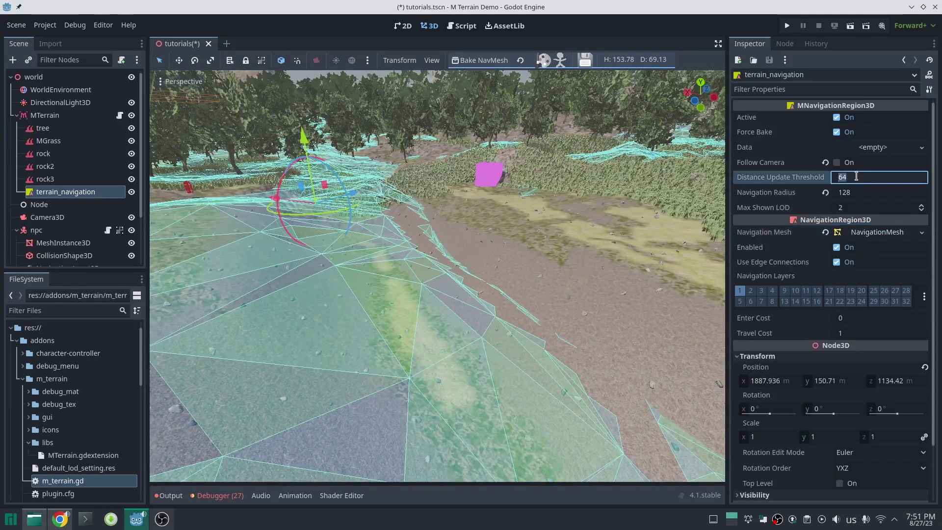
{"action": "key", "text": "Return"}
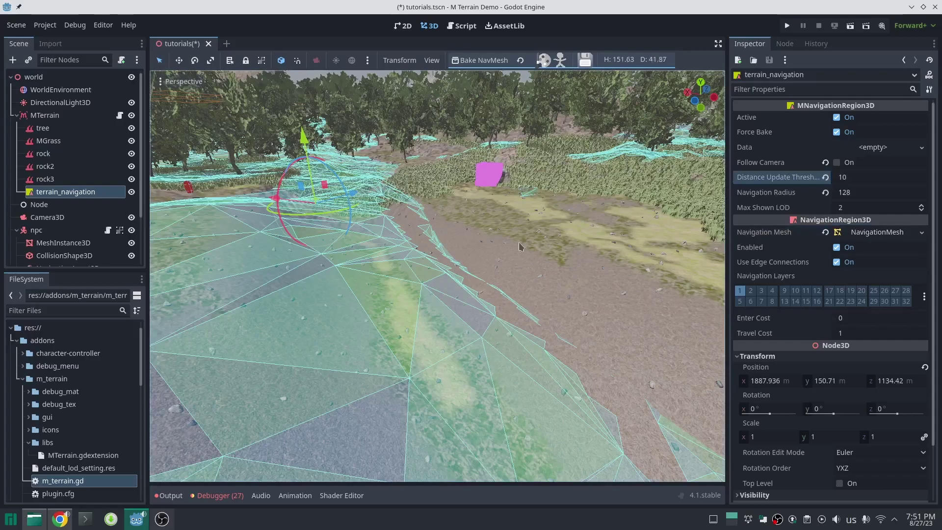
Step: Move terrain_navigation along the Z axis to about 1147 m and inspect the navigation mesh at its new position
{"action": "mouse_move", "coordinate": [440, 255]}
{"action": "right_mouse_down"}
{"action": "mouse_move", "coordinate": [427, 262]}
{"action": "mouse_move", "coordinate": [439, 256]}
{"action": "right_mouse_up"}
{"action": "left_click_drag", "start_coordinate": [434, 265], "coordinate": [506, 230]}
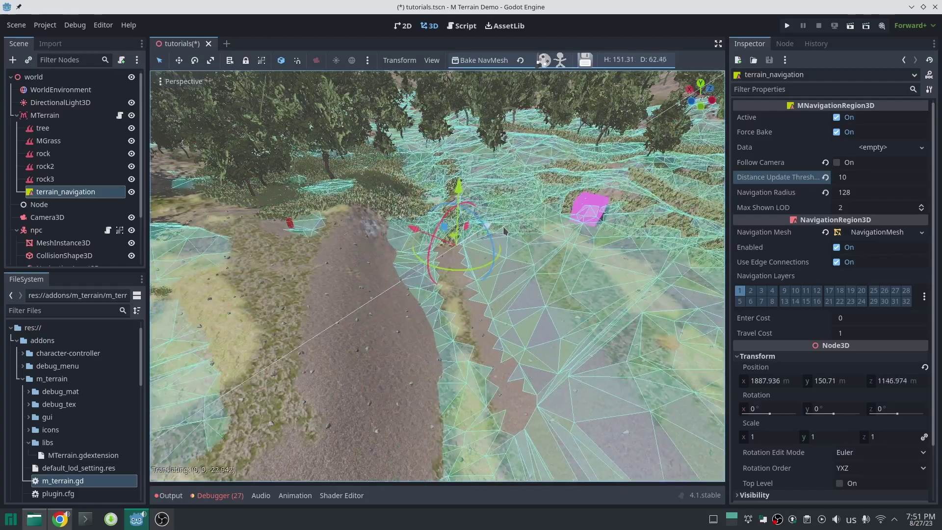
{"action": "mouse_move", "coordinate": [457, 265]}
{"action": "right_mouse_down"}
{"action": "mouse_move", "coordinate": [470, 265]}
{"action": "mouse_move", "coordinate": [458, 264]}
{"action": "right_mouse_up"}
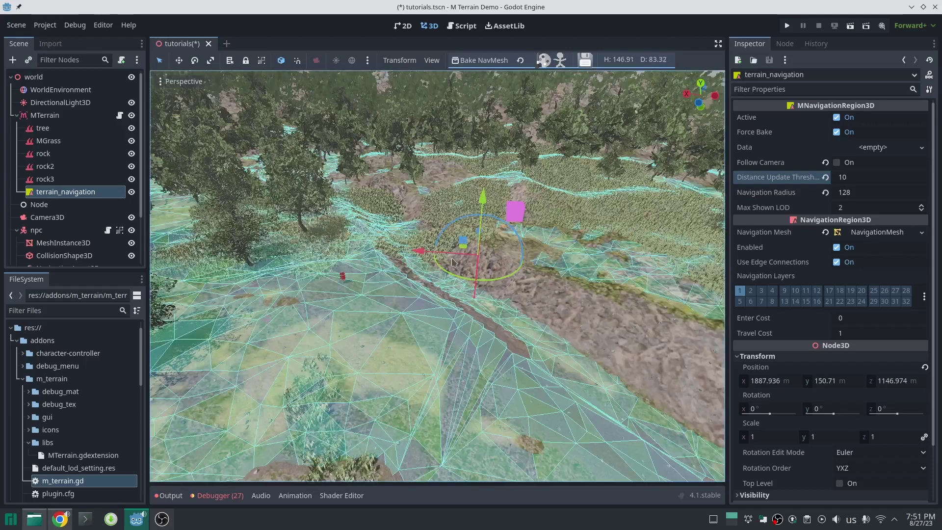
Step: Nudge terrain_navigation along the Z axis to about 1146.4 m and save the scene
{"action": "middle_click_drag", "start_coordinate": [452, 263], "coordinate": [466, 205]}
{"action": "left_click_drag", "start_coordinate": [463, 204], "coordinate": [466, 206]}
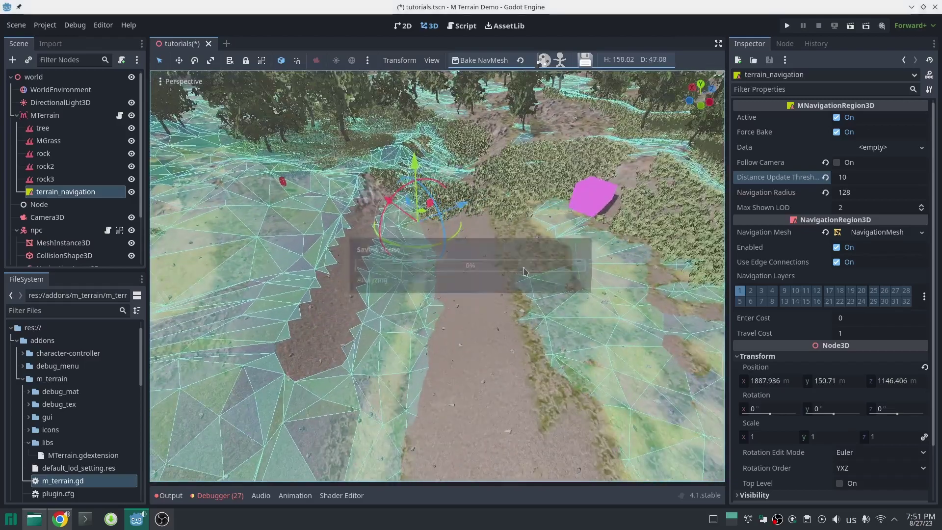
{"action": "key", "text": "ctrl+s"}
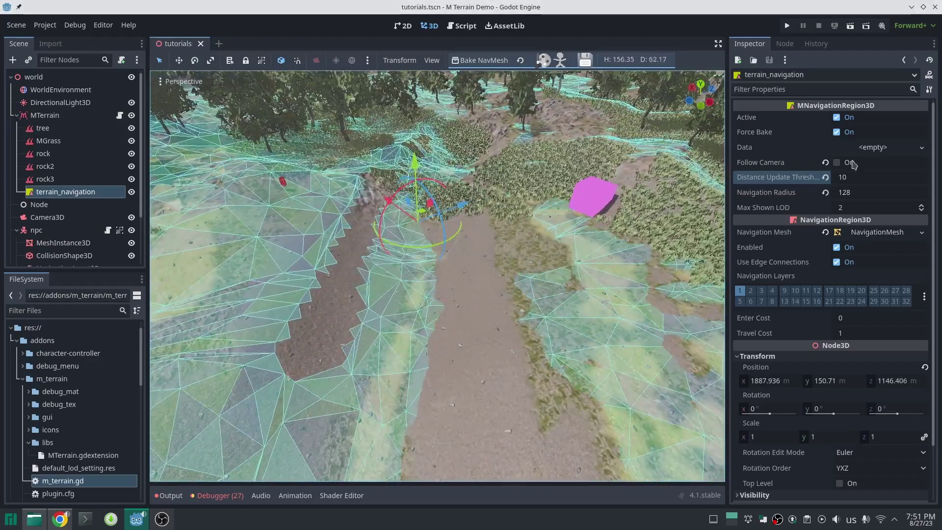
Step: Switch terrain_navigation's Active property off and back on
{"action": "left_click", "coordinate": [760, 120]}
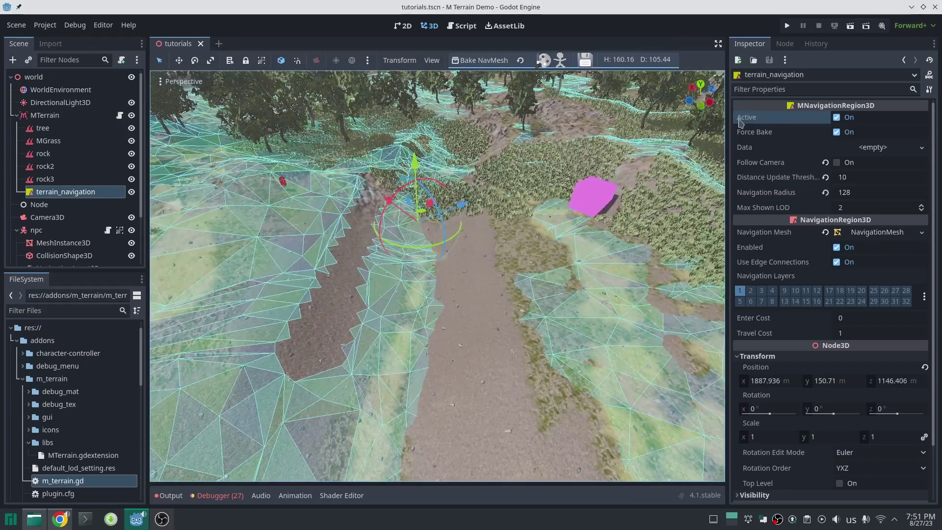
{"action": "left_click", "coordinate": [839, 120]}
{"action": "left_click", "coordinate": [840, 120]}
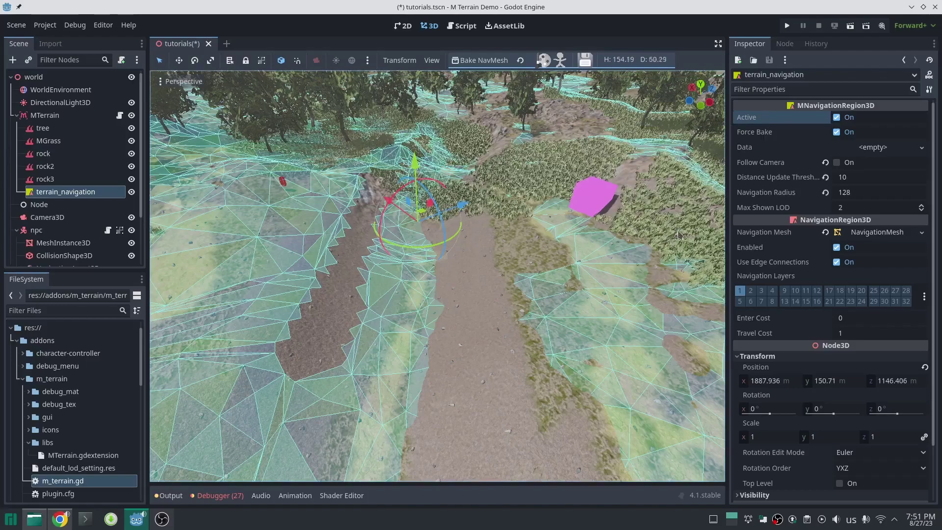
Step: Duplicate terrain_navigation as river_navigtion and assign a new MNavigationMeshData to terrain_navigation's Data property
{"action": "key", "text": "ctrl+d"}
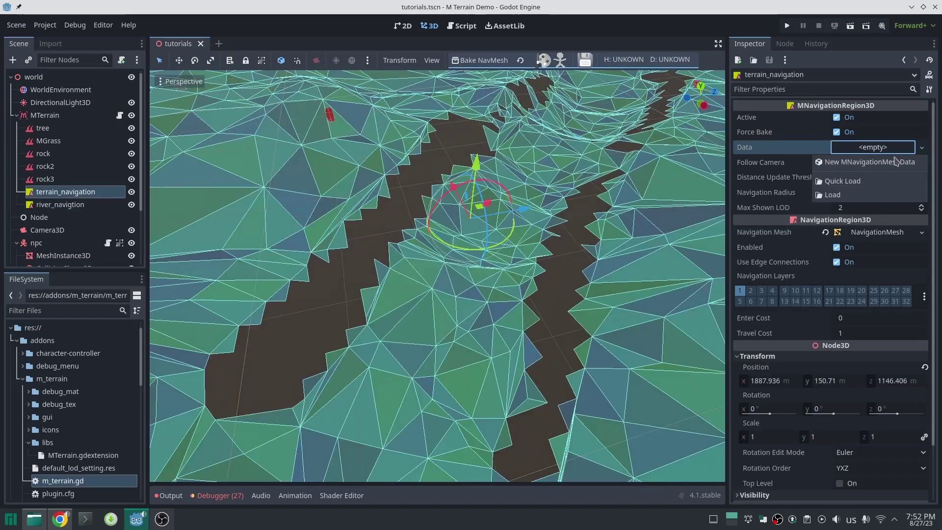
{"action": "left_click", "coordinate": [896, 161]}
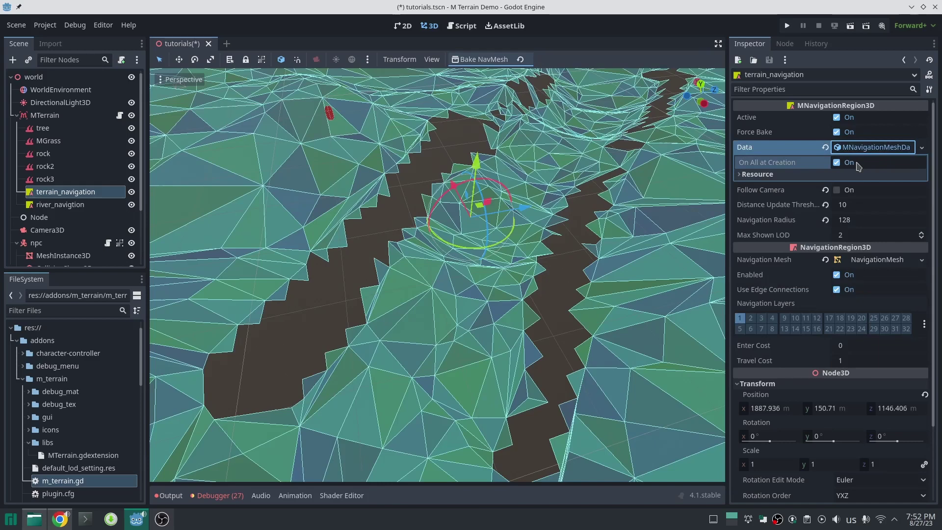
Step: Assign a new MNavigationMeshData to river_navigtion, turn off its On All at Creation option, and save the scene
{"action": "left_click", "coordinate": [54, 205]}
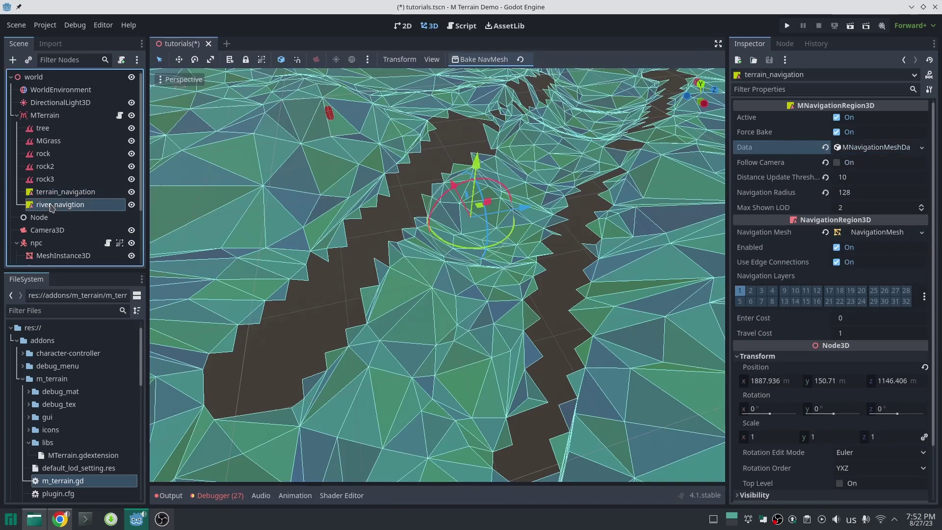
{"action": "left_click", "coordinate": [890, 148]}
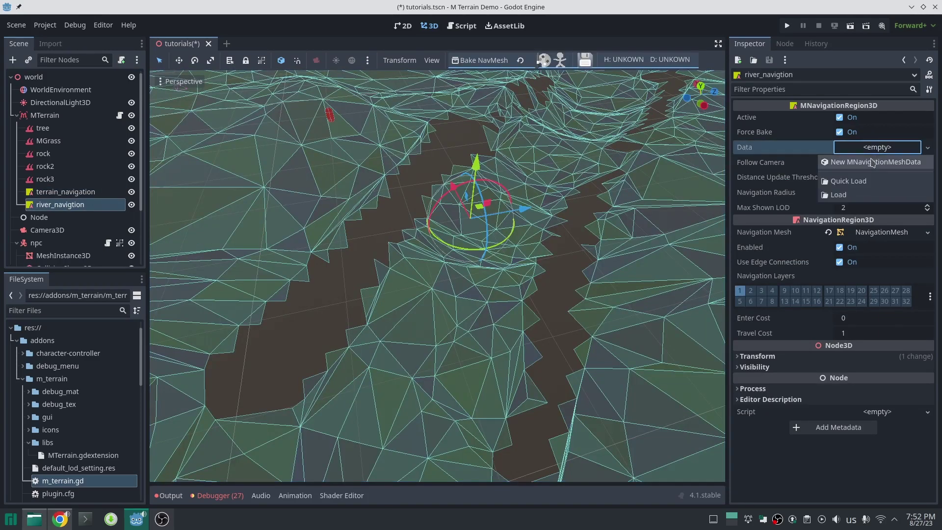
{"action": "left_click", "coordinate": [872, 162]}
{"action": "left_click", "coordinate": [885, 151]}
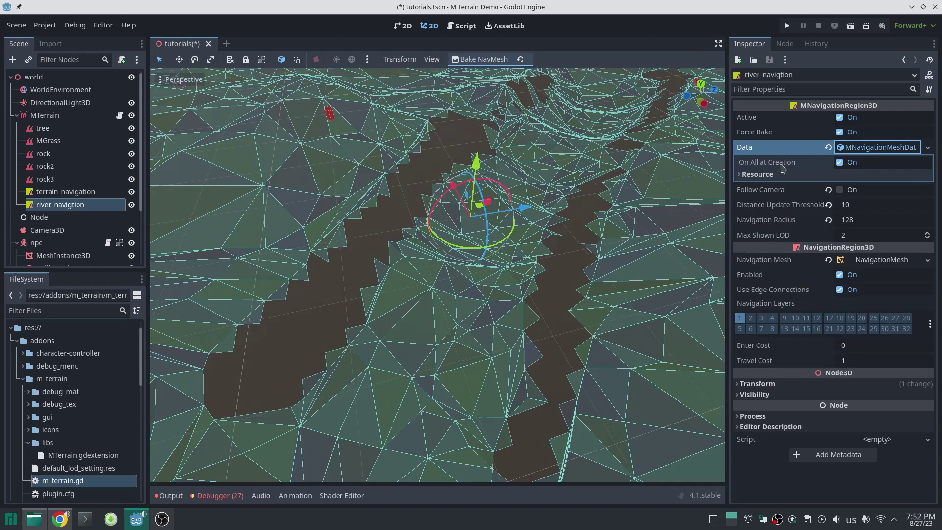
{"action": "left_click", "coordinate": [850, 164]}
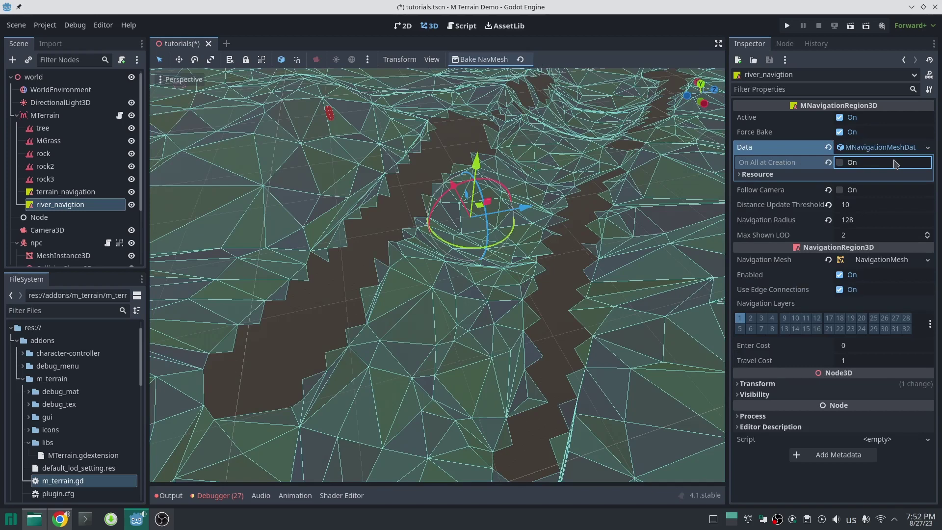
{"action": "key", "text": "ctrl+s"}
Step: Turn on Create Grid for MTerrain to regenerate the terrain in the viewport
{"action": "left_click", "coordinate": [425, 235]}
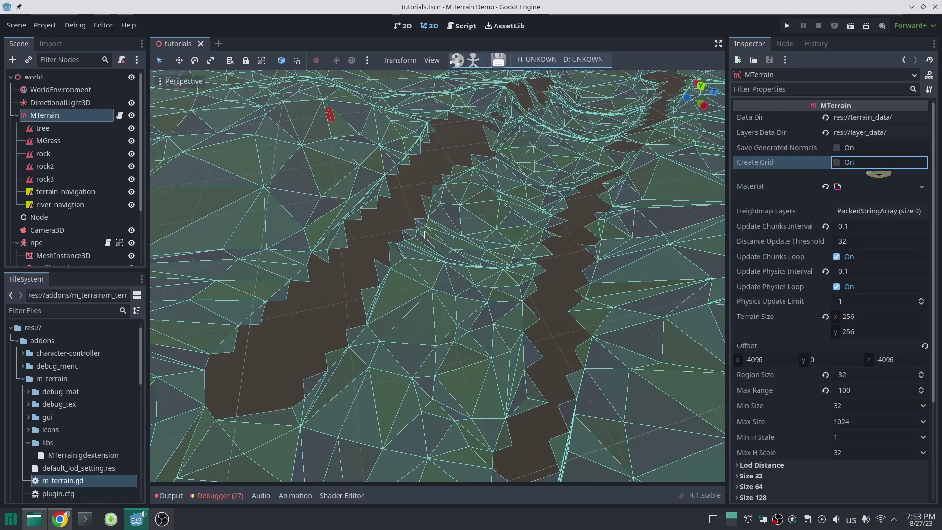
{"action": "key", "text": "space"}
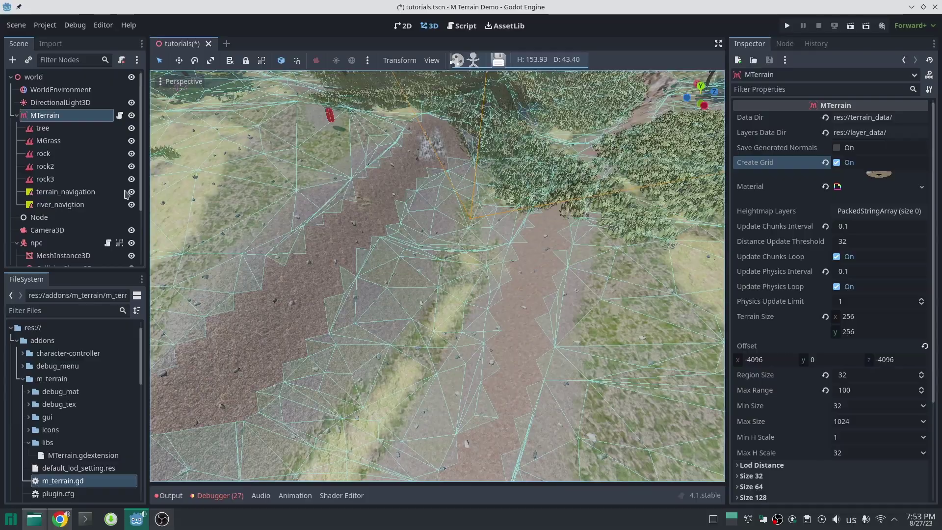
{"action": "right_click_drag", "start_coordinate": [372, 255], "coordinate": [382, 231]}
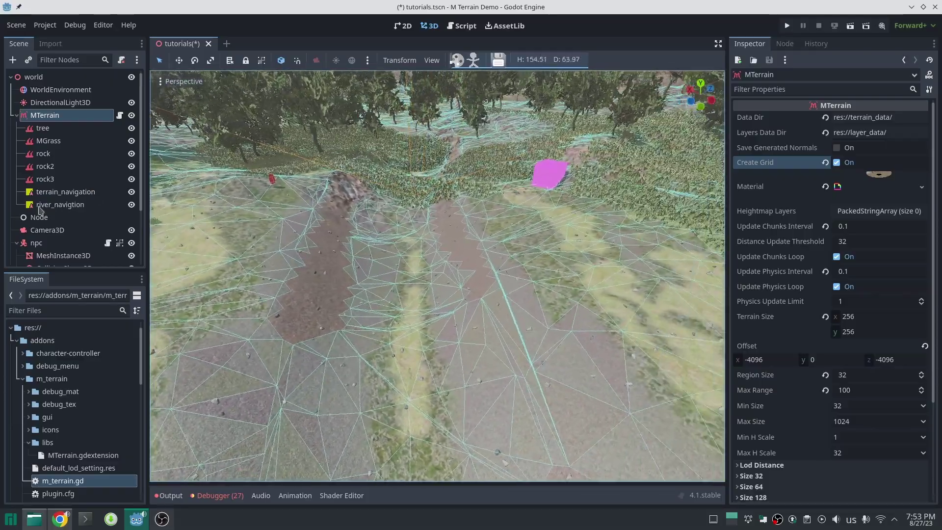
Step: Hide terrain_navigation and select river_navigtion for editing
{"action": "left_click", "coordinate": [65, 191]}
{"action": "left_click", "coordinate": [132, 192]}
{"action": "left_click", "coordinate": [59, 204]}
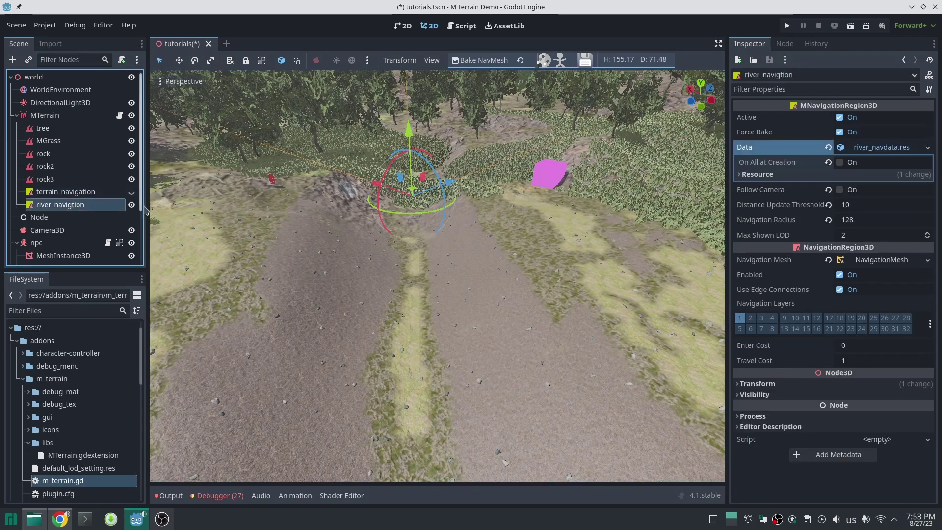
{"action": "right_click_drag", "start_coordinate": [483, 243], "coordinate": [483, 241]}
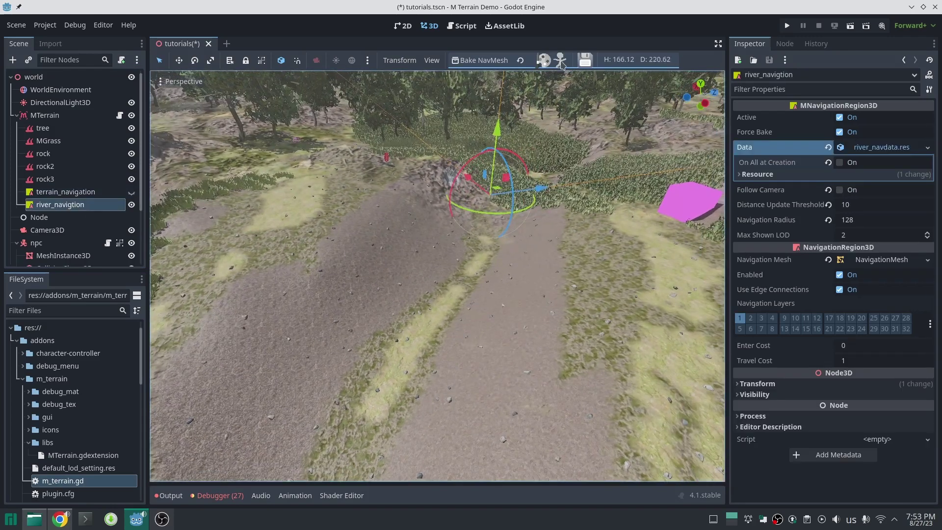
Step: Activate navigation painting for river_navigtion with Grass Add on and a brush size of 28
{"action": "left_click", "coordinate": [543, 60]}
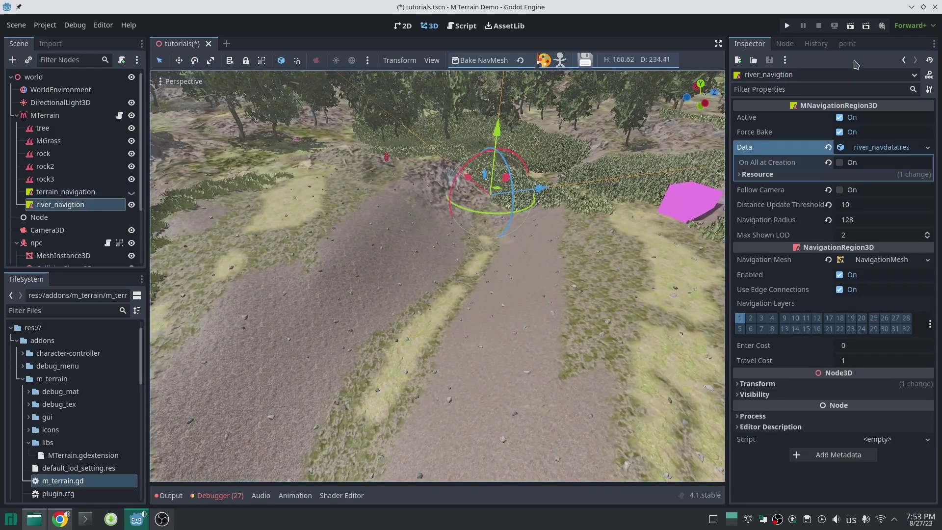
{"action": "left_click", "coordinate": [847, 44]}
{"action": "left_click", "coordinate": [928, 79]}
{"action": "left_click_drag", "start_coordinate": [812, 61], "coordinate": [813, 61]}
Step: Paint river_navigtion's navigable area in long strokes along the riverbed
{"action": "left_click_drag", "start_coordinate": [486, 206], "coordinate": [444, 364]}
{"action": "mouse_move", "coordinate": [444, 365]}
{"action": "right_mouse_down"}
{"action": "mouse_move", "coordinate": [476, 265]}
{"action": "mouse_move", "coordinate": [446, 365]}
{"action": "right_mouse_up"}
{"action": "mouse_move", "coordinate": [445, 365]}
{"action": "left_mouse_down"}
{"action": "mouse_move", "coordinate": [394, 312]}
{"action": "mouse_move", "coordinate": [164, 225]}
{"action": "left_mouse_up"}
{"action": "mouse_move", "coordinate": [216, 235]}
{"action": "right_mouse_down"}
{"action": "mouse_move", "coordinate": [161, 206]}
{"action": "mouse_move", "coordinate": [216, 235]}
{"action": "right_mouse_up"}
{"action": "mouse_move", "coordinate": [495, 331]}
{"action": "left_mouse_down"}
{"action": "mouse_move", "coordinate": [425, 253]}
{"action": "mouse_move", "coordinate": [339, 228]}
{"action": "left_mouse_up"}
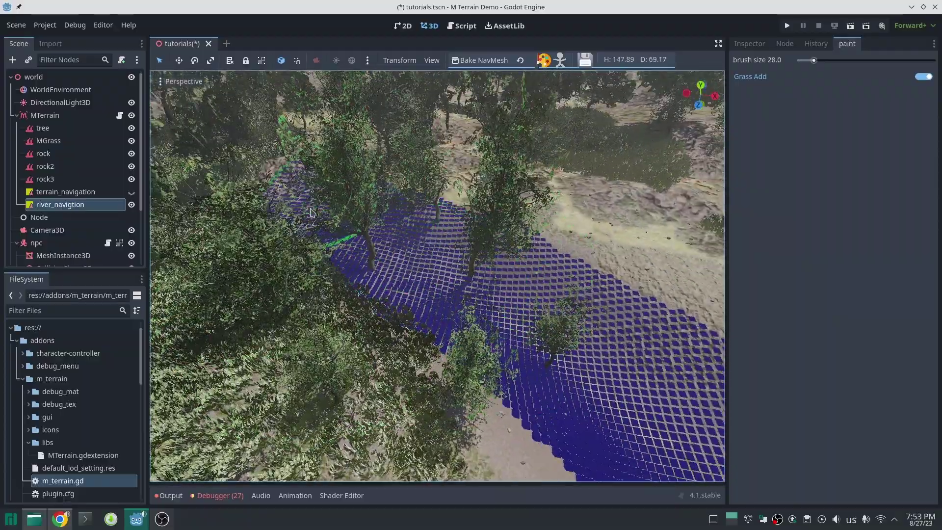
{"action": "mouse_move", "coordinate": [373, 373]}
{"action": "right_mouse_down"}
{"action": "mouse_move", "coordinate": [426, 385]}
{"action": "mouse_move", "coordinate": [453, 372]}
{"action": "mouse_move", "coordinate": [473, 255]}
{"action": "mouse_move", "coordinate": [476, 272]}
{"action": "mouse_move", "coordinate": [380, 269]}
{"action": "right_mouse_up"}
{"action": "key", "text": "w"}
{"action": "left_click_drag", "start_coordinate": [380, 269], "coordinate": [448, 289]}
{"action": "right_click_drag", "start_coordinate": [453, 292], "coordinate": [478, 265]}
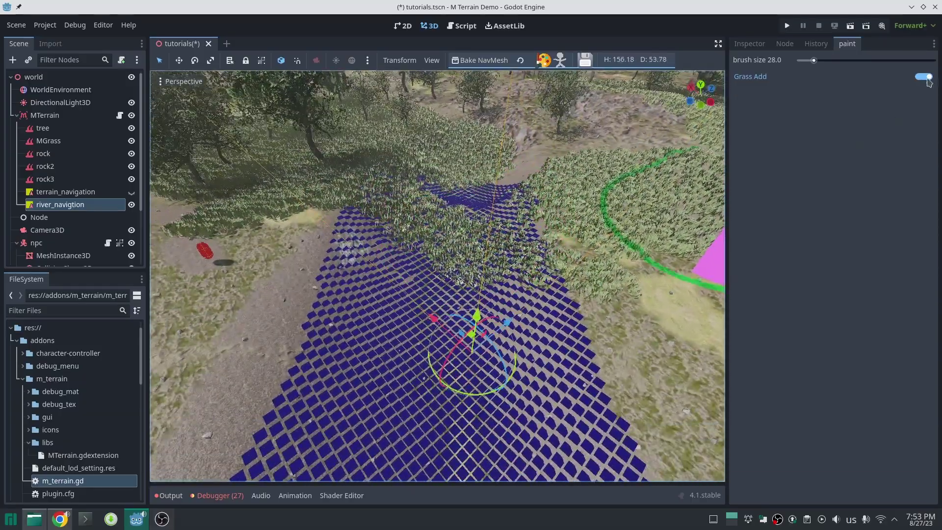
Step: Turn off Grass Add, hide river_navigtion, and show and select terrain_navigation
{"action": "left_click", "coordinate": [924, 77]}
{"action": "left_click", "coordinate": [751, 45]}
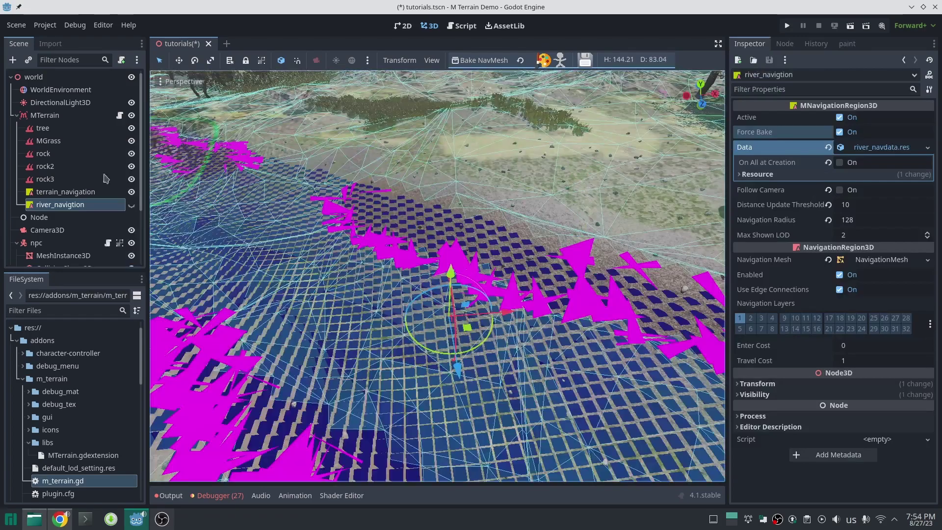
{"action": "left_click", "coordinate": [65, 192]}
{"action": "right_click_drag", "start_coordinate": [430, 221], "coordinate": [407, 219]}
{"action": "right_click_drag", "start_coordinate": [469, 267], "coordinate": [584, 294]}
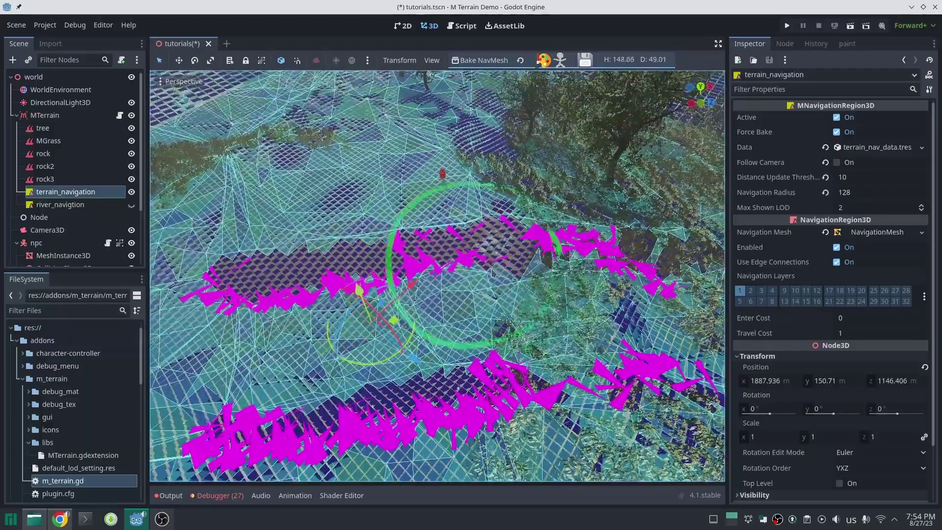
Step: Set the brush size to 16 and erase terrain_navigation's painted area along the length of the riverbed
{"action": "left_click", "coordinate": [847, 43]}
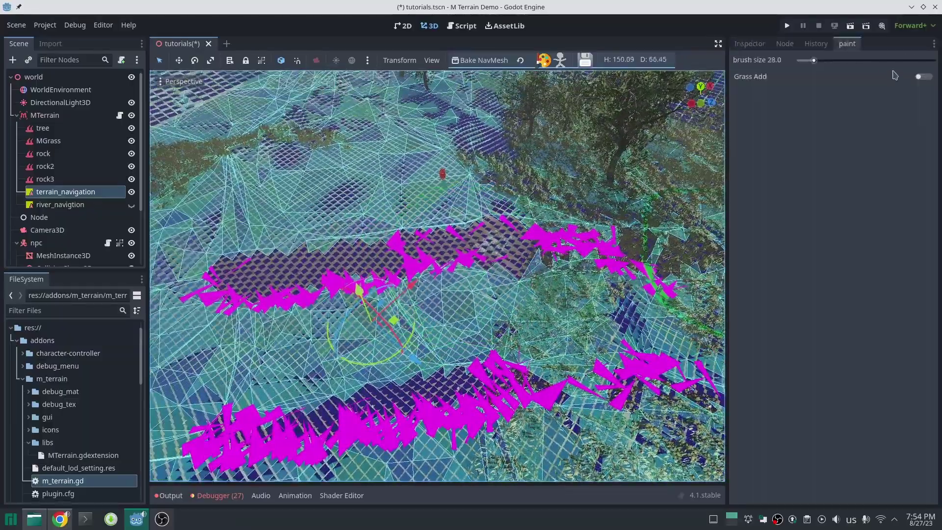
{"action": "left_click_drag", "start_coordinate": [813, 60], "coordinate": [809, 60]}
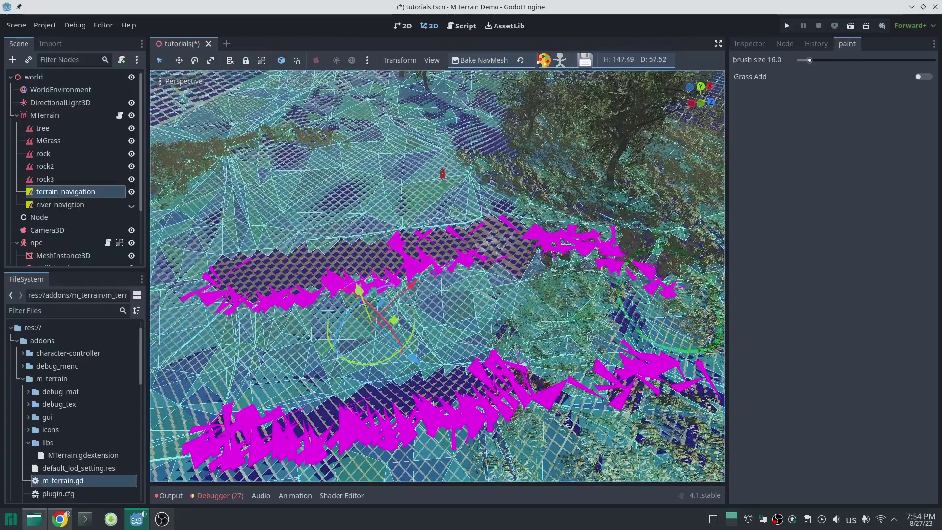
{"action": "left_click_drag", "start_coordinate": [443, 315], "coordinate": [183, 358]}
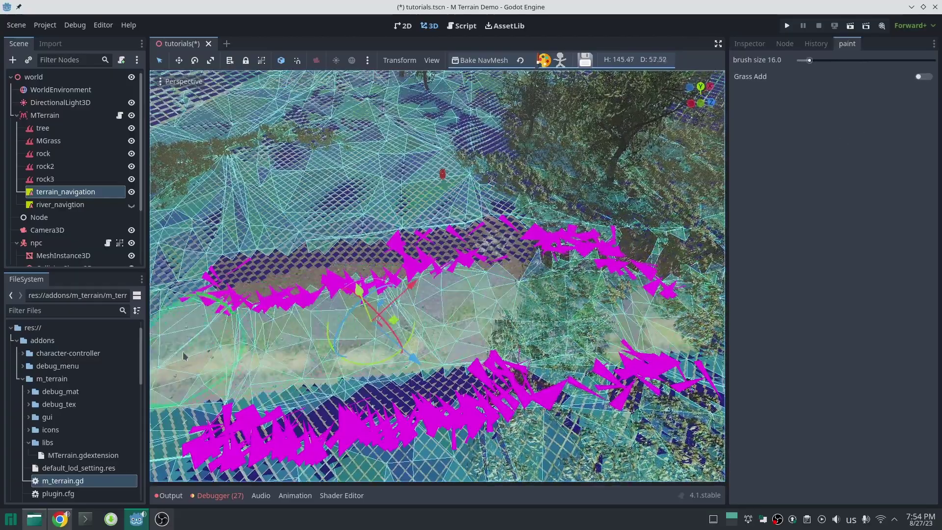
{"action": "mouse_move", "coordinate": [183, 358]}
{"action": "right_mouse_down"}
{"action": "mouse_move", "coordinate": [470, 266]}
{"action": "mouse_move", "coordinate": [461, 289]}
{"action": "mouse_move", "coordinate": [372, 368]}
{"action": "right_mouse_up"}
{"action": "mouse_move", "coordinate": [494, 420]}
{"action": "left_mouse_down"}
{"action": "mouse_move", "coordinate": [390, 220]}
{"action": "mouse_move", "coordinate": [368, 206]}
{"action": "left_mouse_up"}
{"action": "mouse_move", "coordinate": [368, 206]}
{"action": "right_mouse_down"}
{"action": "mouse_move", "coordinate": [339, 142]}
{"action": "mouse_move", "coordinate": [363, 182]}
{"action": "mouse_move", "coordinate": [353, 225]}
{"action": "right_mouse_up"}
{"action": "mouse_move", "coordinate": [378, 299]}
{"action": "left_mouse_down"}
{"action": "mouse_move", "coordinate": [339, 284]}
{"action": "mouse_move", "coordinate": [372, 216]}
{"action": "left_mouse_up"}
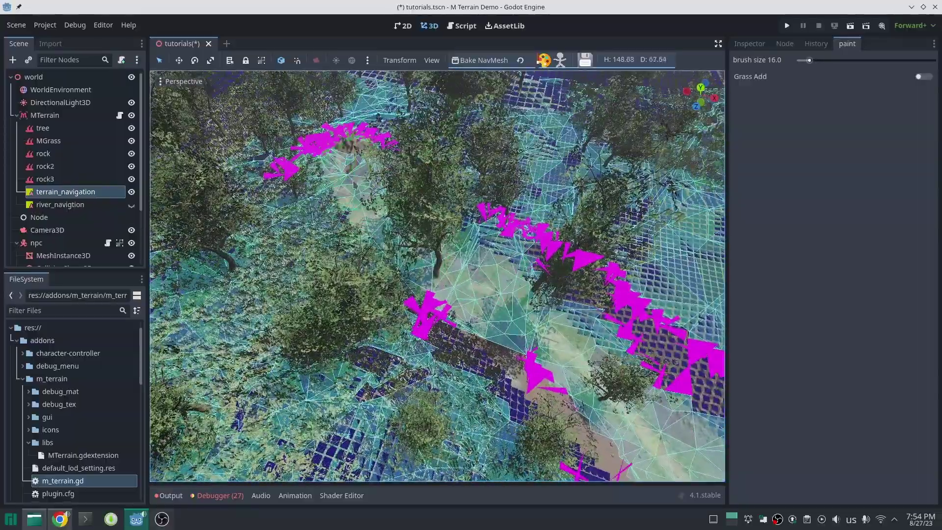
{"action": "mouse_move", "coordinate": [373, 216]}
{"action": "right_mouse_down"}
{"action": "mouse_move", "coordinate": [474, 278]}
{"action": "mouse_move", "coordinate": [383, 206]}
{"action": "mouse_move", "coordinate": [353, 223]}
{"action": "right_mouse_up"}
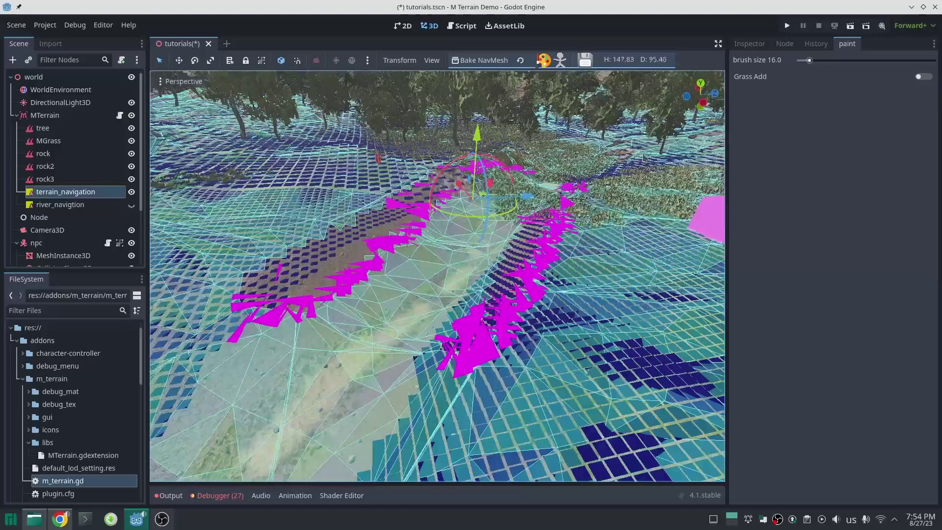
Step: Force a bake of terrain_navigation and inspect the navigation mesh around the riverbed
{"action": "left_click", "coordinate": [762, 45]}
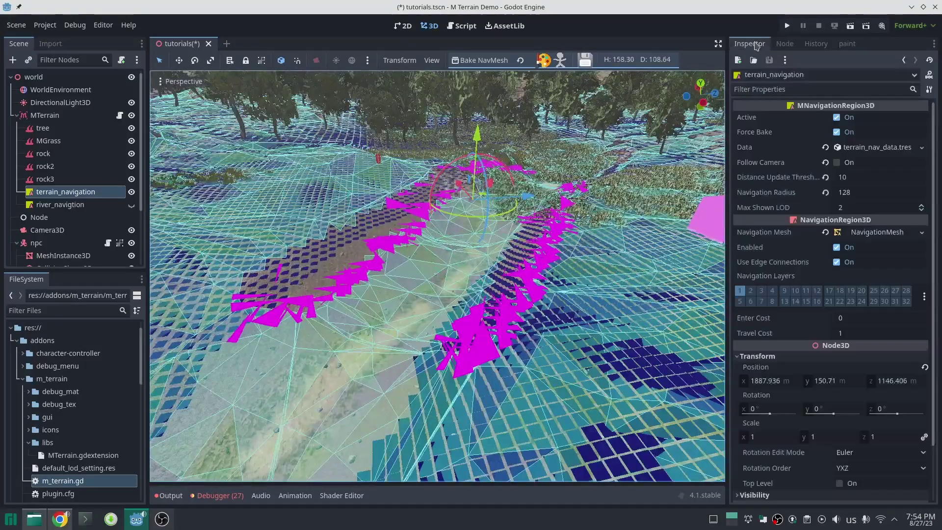
{"action": "left_click", "coordinate": [844, 133]}
{"action": "scroll", "coordinate": [542, 297], "scroll_direction": "up", "scroll_amount": 2}
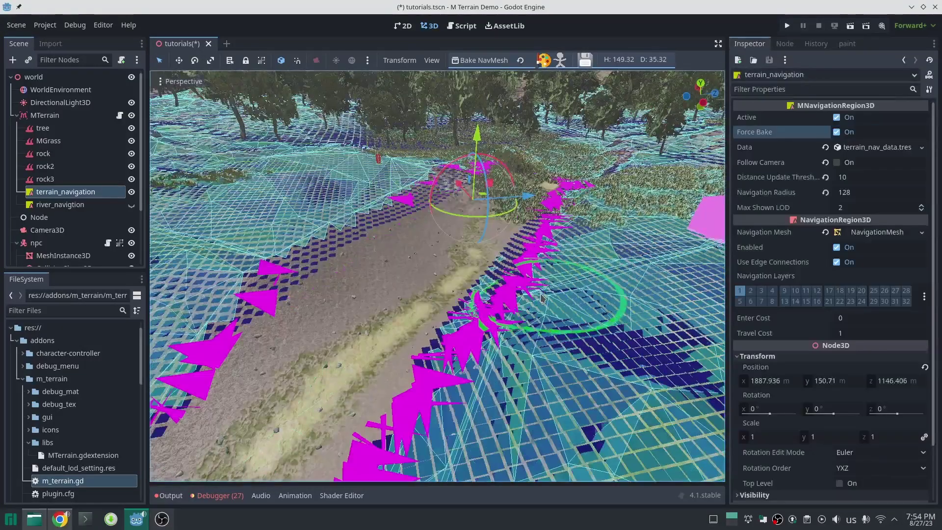
{"action": "scroll", "coordinate": [510, 294], "scroll_direction": "up", "scroll_amount": 4}
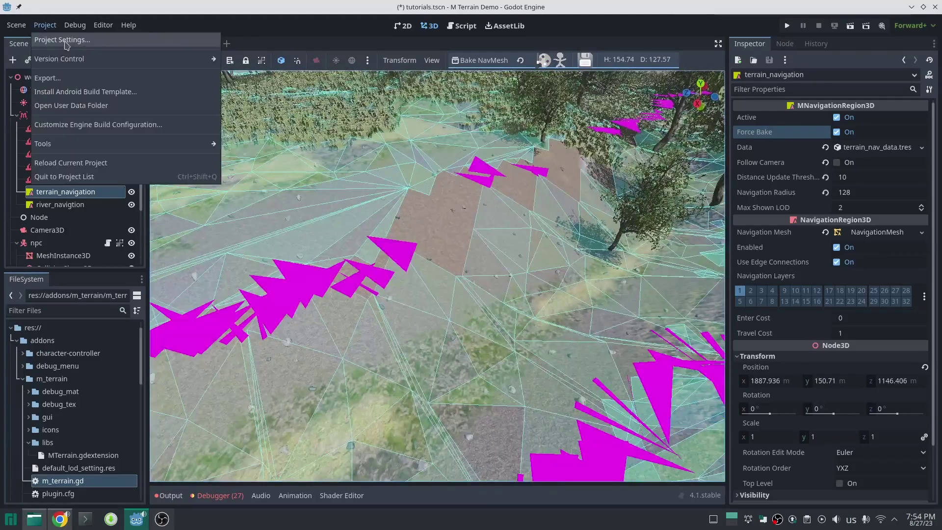
Step: Check the Default Edge Connection Margin in the project's 3D navigation settings and close the settings
{"action": "left_click", "coordinate": [64, 38]}
{"action": "left_click", "coordinate": [402, 339]}
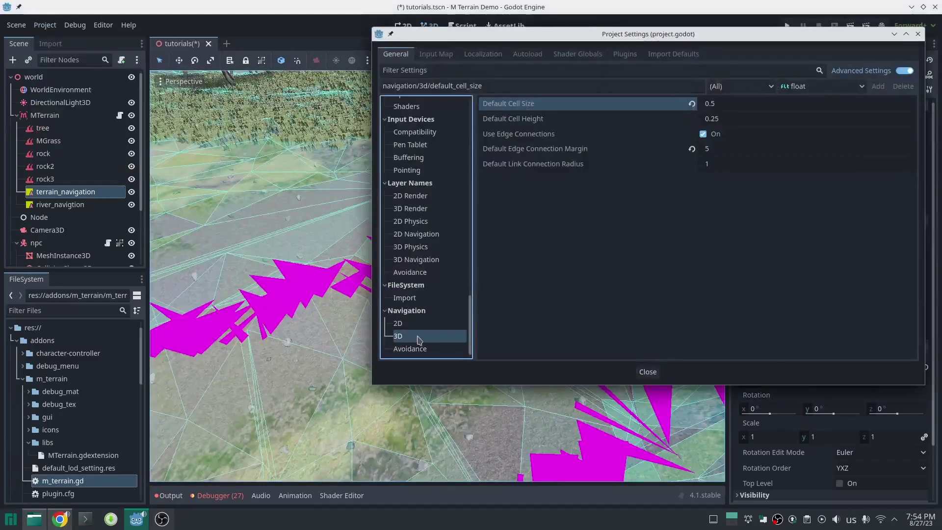
{"action": "left_click", "coordinate": [740, 153]}
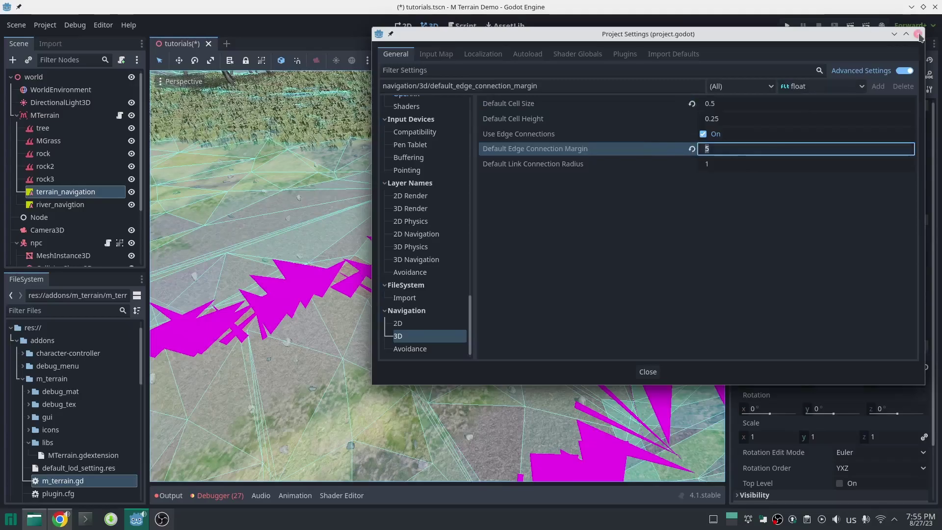
{"action": "left_click", "coordinate": [918, 36]}
Step: Run the project to test the navigation, stop it, and collapse the output log
{"action": "key", "text": "F5"}
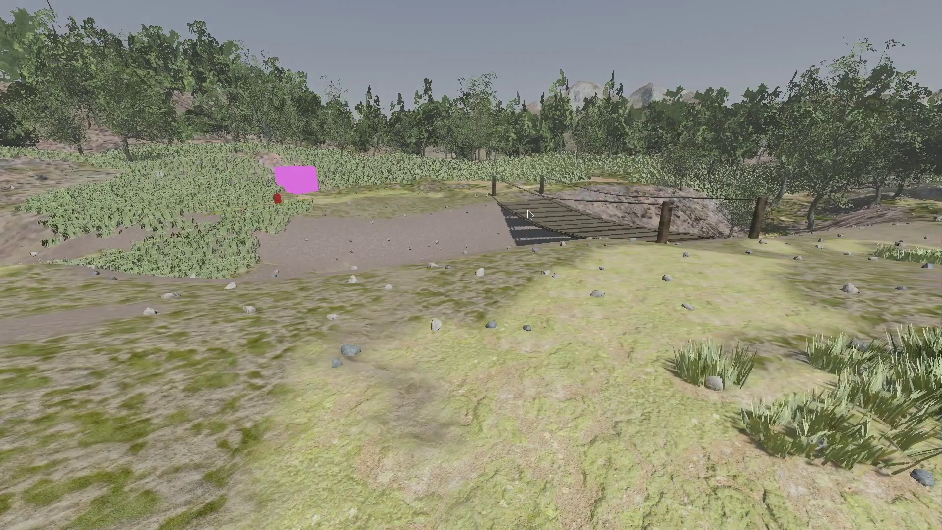
{"action": "key", "text": "alt+F4"}
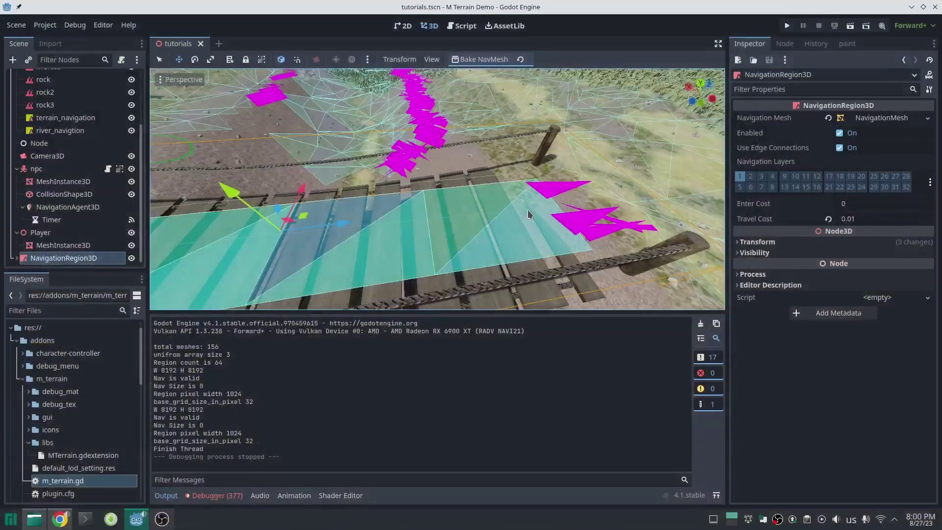
{"action": "left_click", "coordinate": [168, 496]}
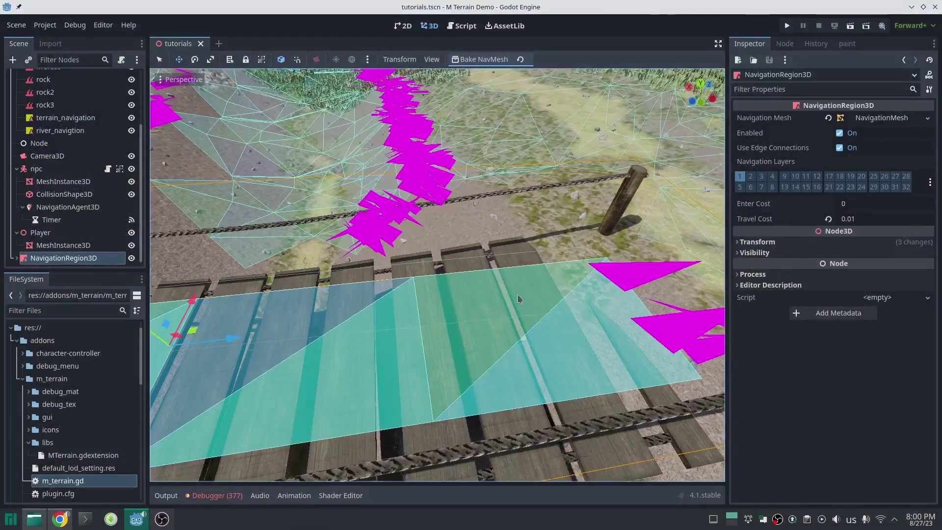
Step: Examine the bridge's NavigationRegion3D mesh and its edge connections at the end of the bridge
{"action": "right_click_drag", "start_coordinate": [521, 299], "coordinate": [274, 294]}
{"action": "right_click_drag", "start_coordinate": [456, 289], "coordinate": [442, 294]}
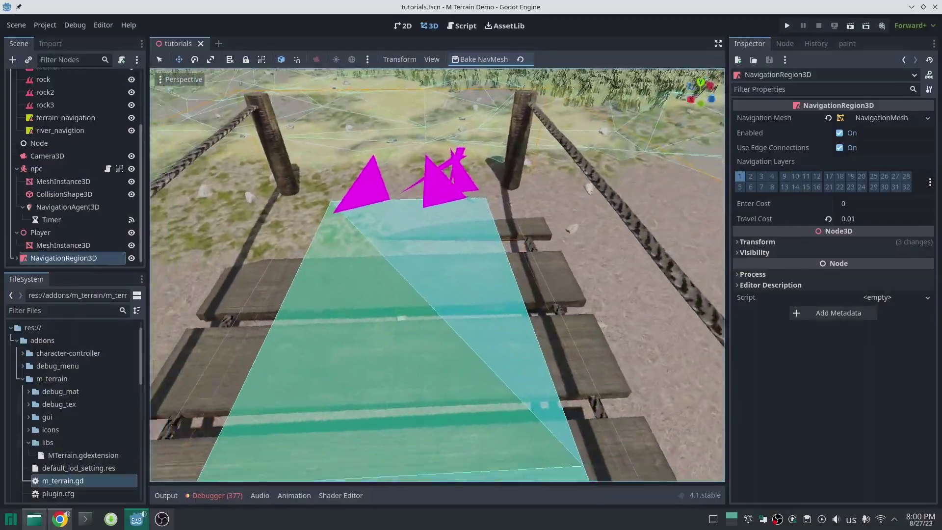
{"action": "mouse_move", "coordinate": [437, 275]}
{"action": "right_mouse_down"}
{"action": "mouse_move", "coordinate": [437, 245]}
{"action": "mouse_move", "coordinate": [515, 263]}
{"action": "mouse_move", "coordinate": [545, 216]}
{"action": "mouse_move", "coordinate": [436, 275]}
{"action": "right_mouse_up"}
{"action": "left_click_drag", "start_coordinate": [652, 182], "coordinate": [657, 173]}
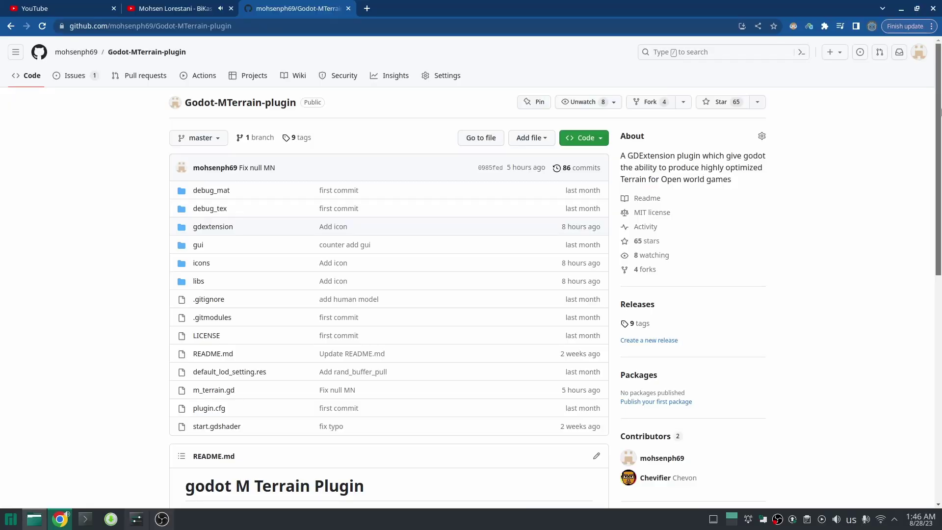
Step: Switch to the browser and look through the Godot-MTerrain-plugin repository page on GitHub
{"action": "scroll", "coordinate": [939, 116], "scroll_direction": "down", "scroll_amount": 2}
{"action": "left_click_drag", "start_coordinate": [939, 116], "coordinate": [938, 131]}
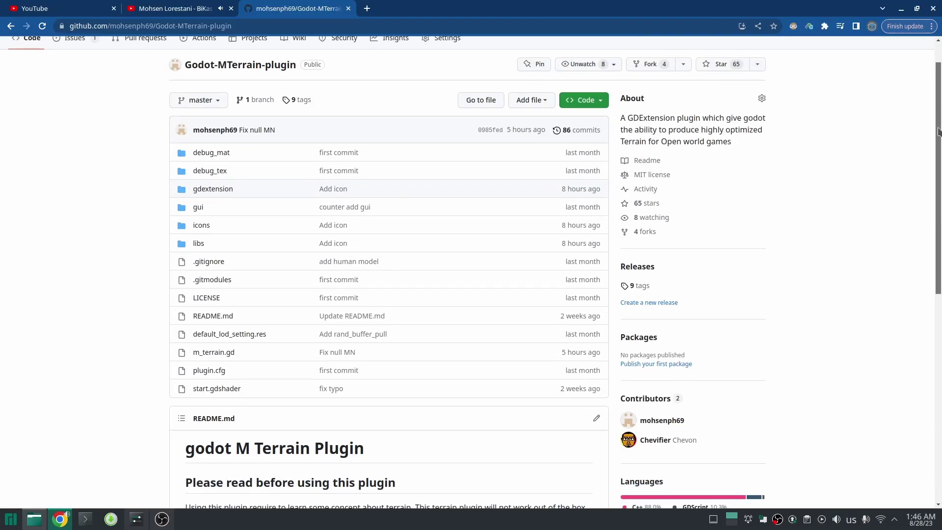